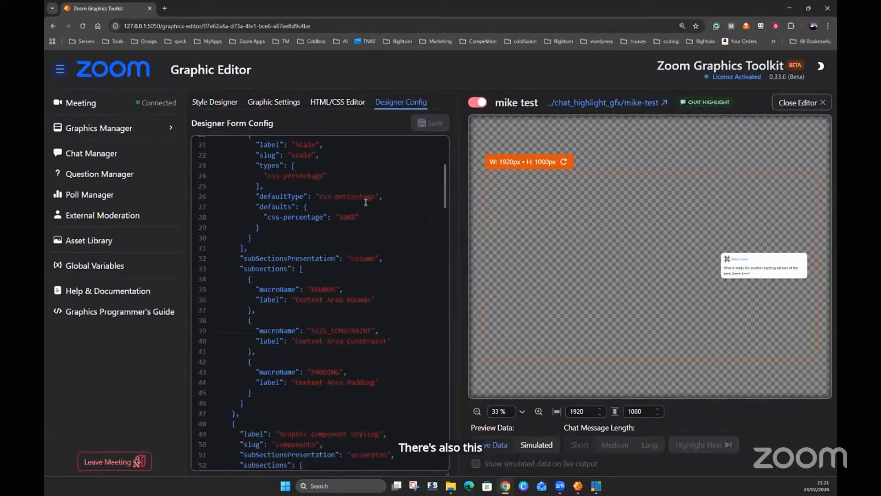
# Step: Switch to the style designer and collapse the Viewport, Content Area and Graphic Component Styling sections
pyautogui.scroll(12, 366, 202)
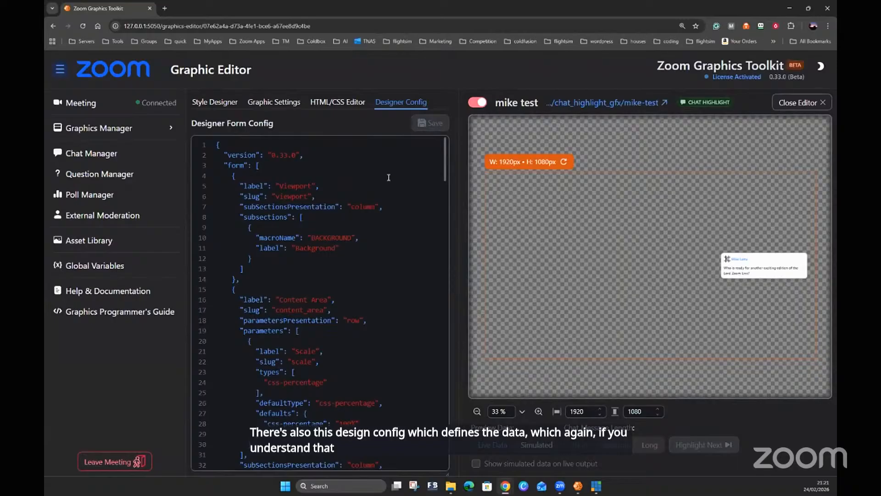
pyautogui.click(215, 103)
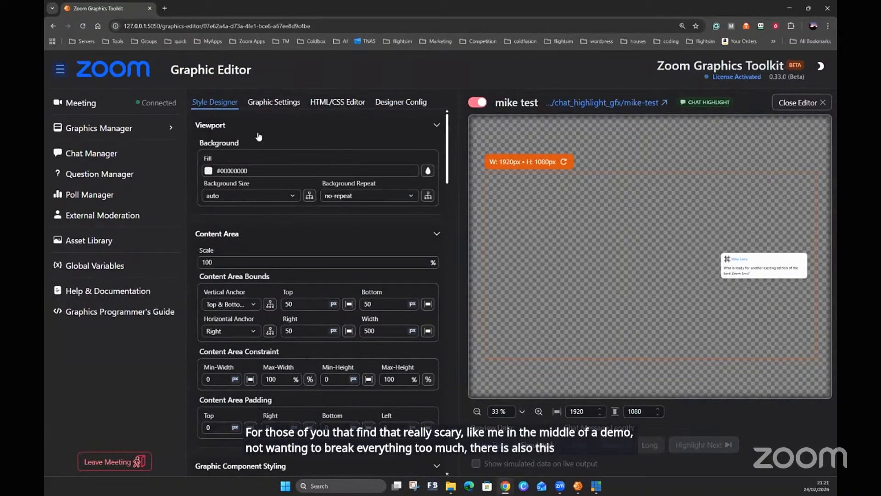
pyautogui.click(437, 125)
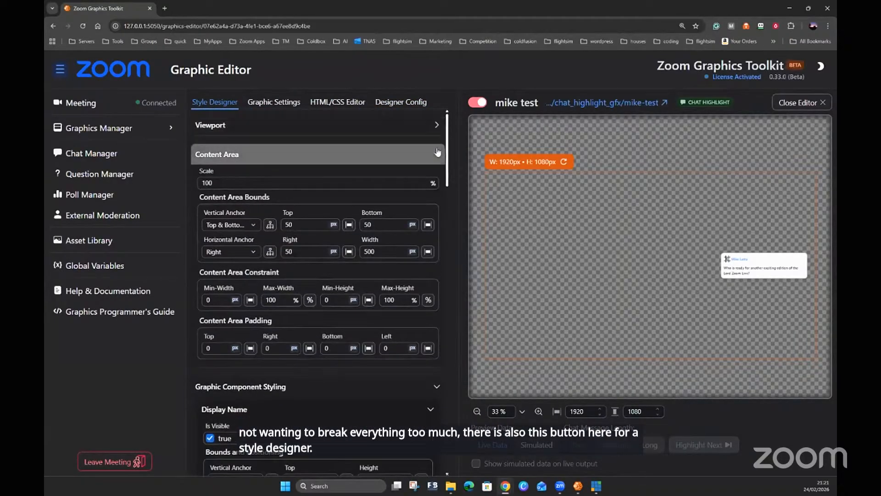
pyautogui.click(436, 155)
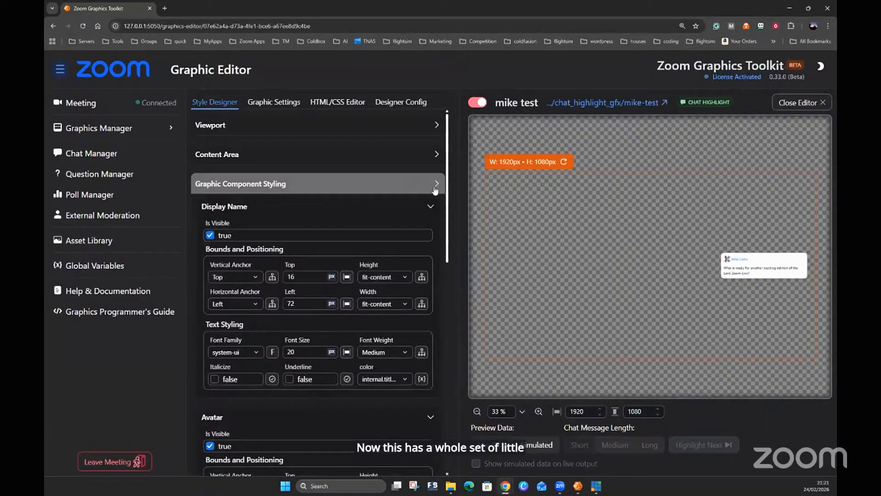
pyautogui.click(439, 185)
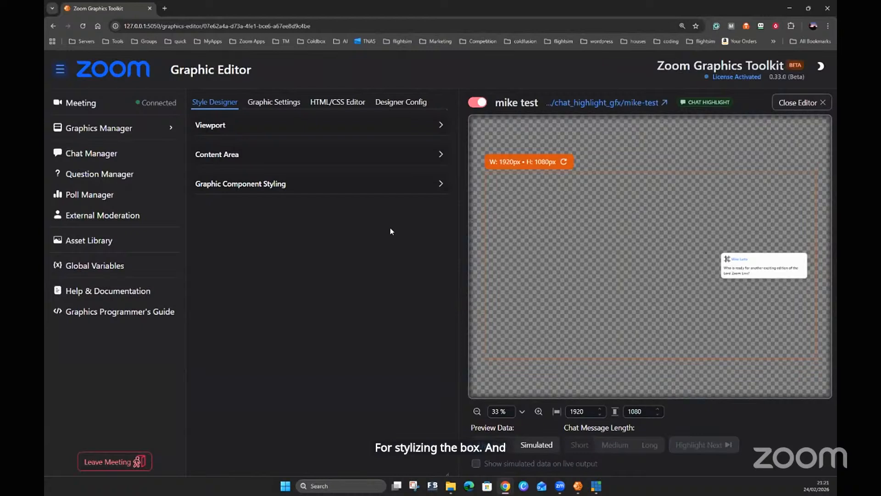
# Step: Expand Graphic Component Styling and enlarge the Display Name font size to 84 px
pyautogui.click(440, 184)
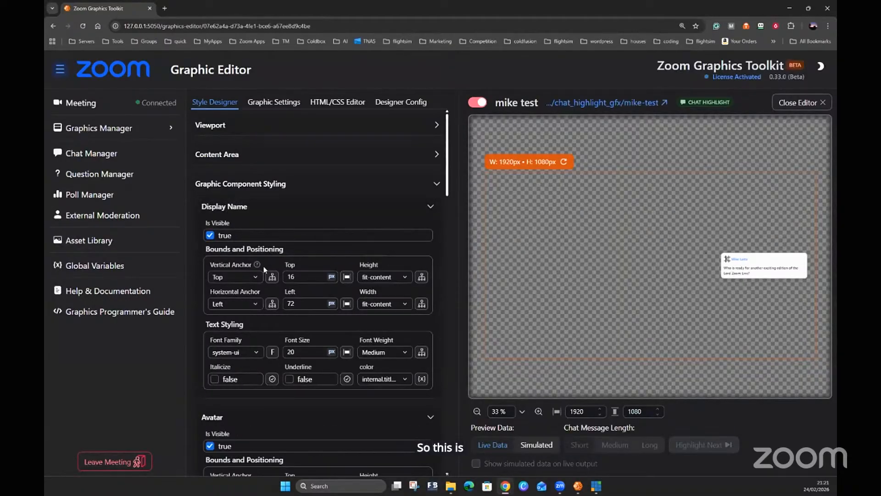
pyautogui.scroll(-1, 258, 271)
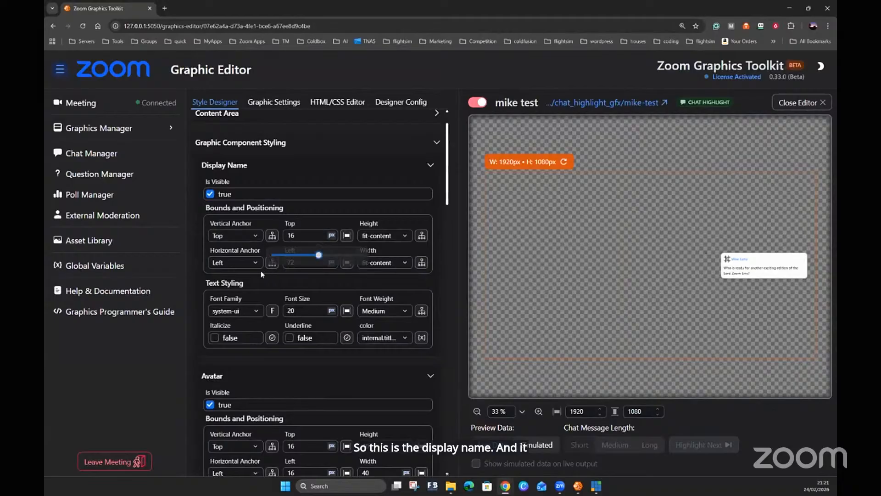
pyautogui.scroll(-2, 260, 272)
pyautogui.click(298, 225)
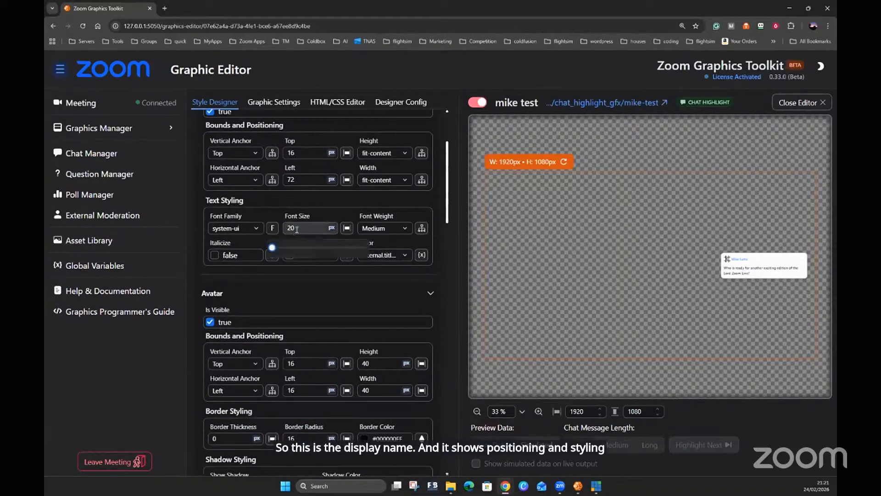
pyautogui.click(298, 225)
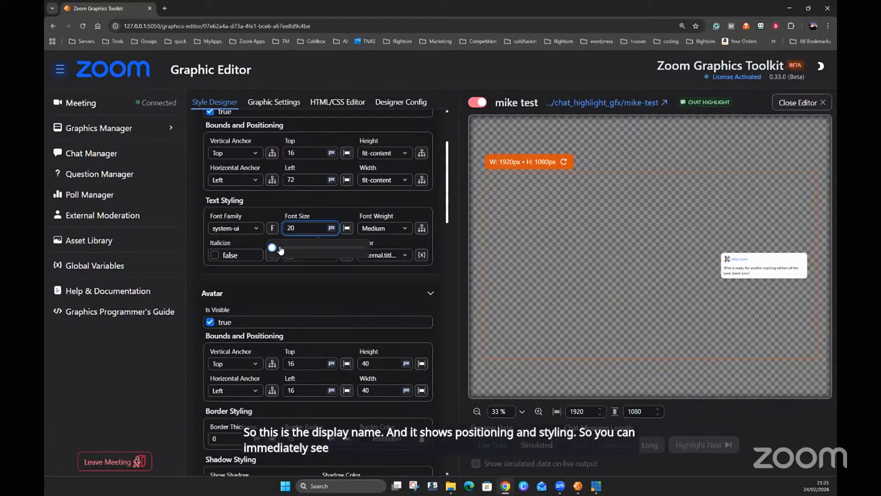
pyautogui.moveTo(274, 250)
pyautogui.mouseDown()
pyautogui.moveTo(292, 249)
pyautogui.moveTo(275, 248)
pyautogui.mouseUp()
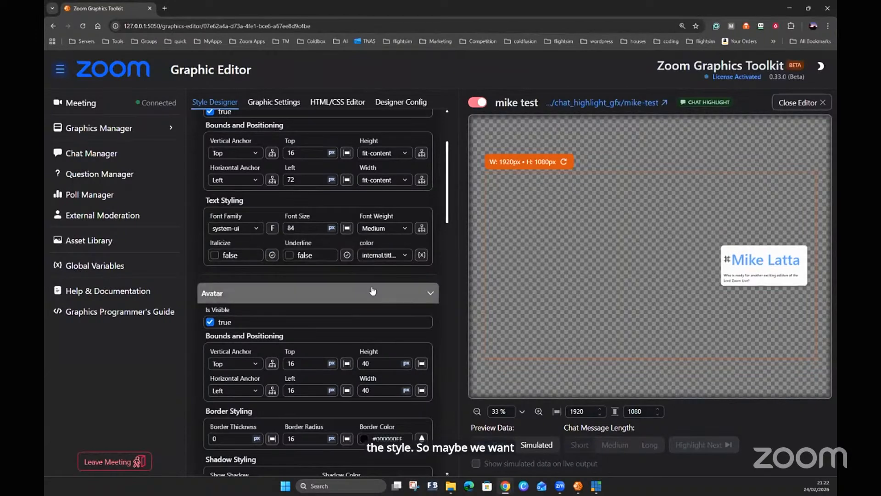
# Step: Set the Display Name font size to 40 px
pyautogui.moveTo(297, 228); pyautogui.dragTo(279, 227)
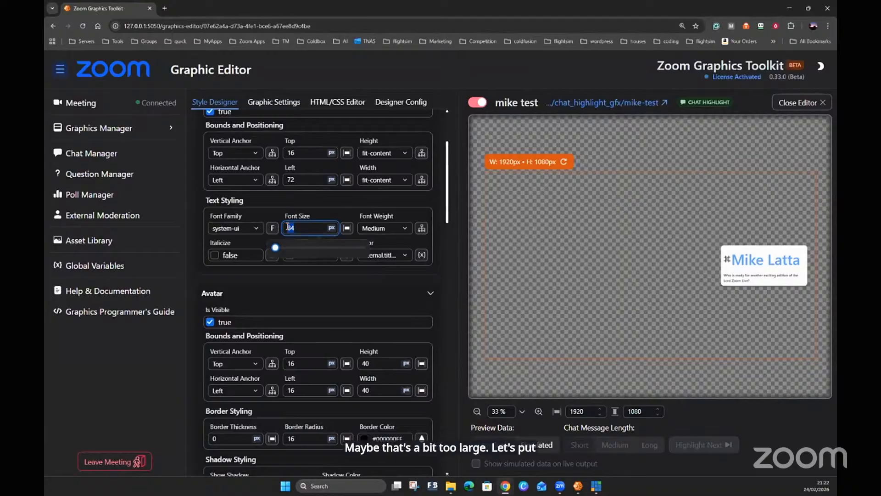
pyautogui.press('BackSpace')
pyautogui.press('BackSpace')
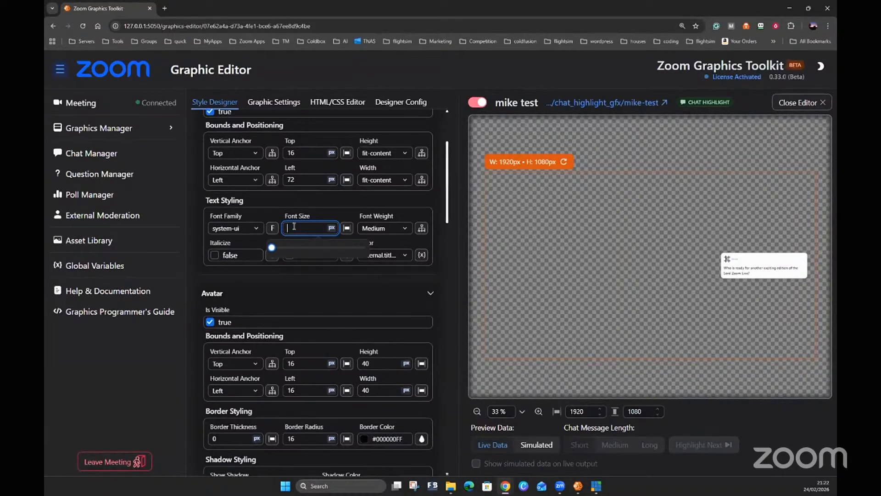
pyautogui.write('40')
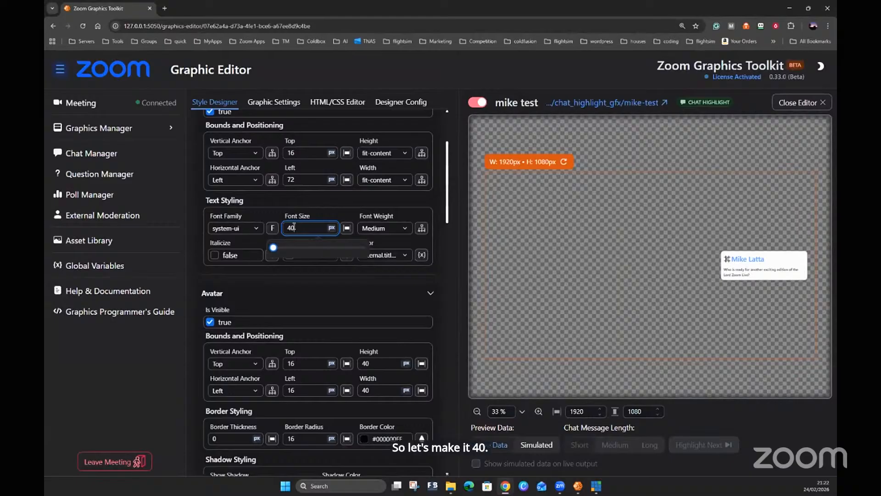
# Step: Style the Display Name text as Semi Bold, sans-serif and italic
pyautogui.click(384, 228)
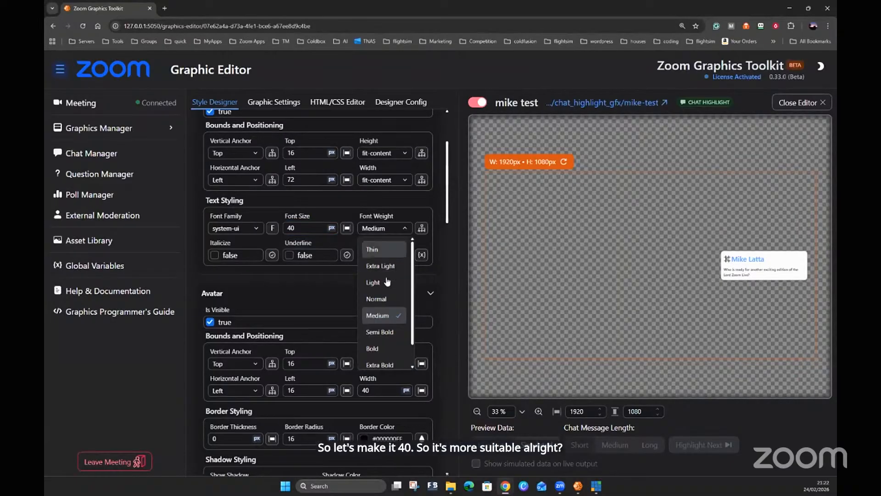
pyautogui.click(380, 331)
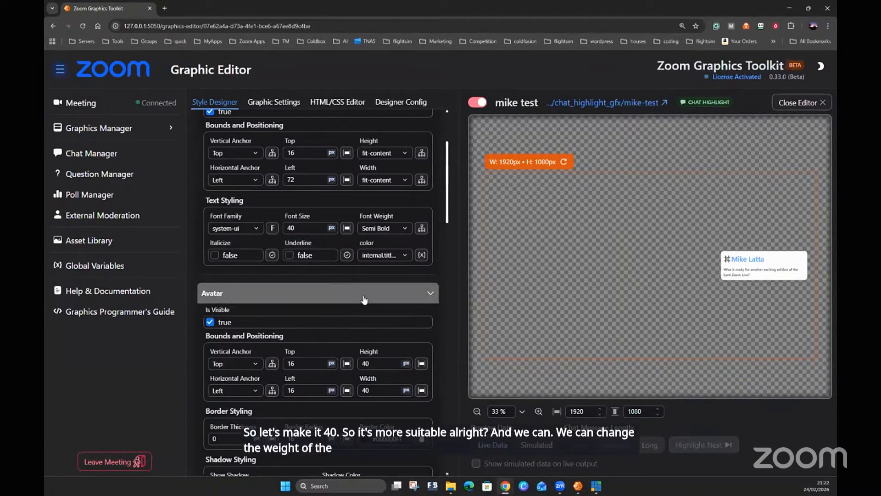
pyautogui.click(254, 229)
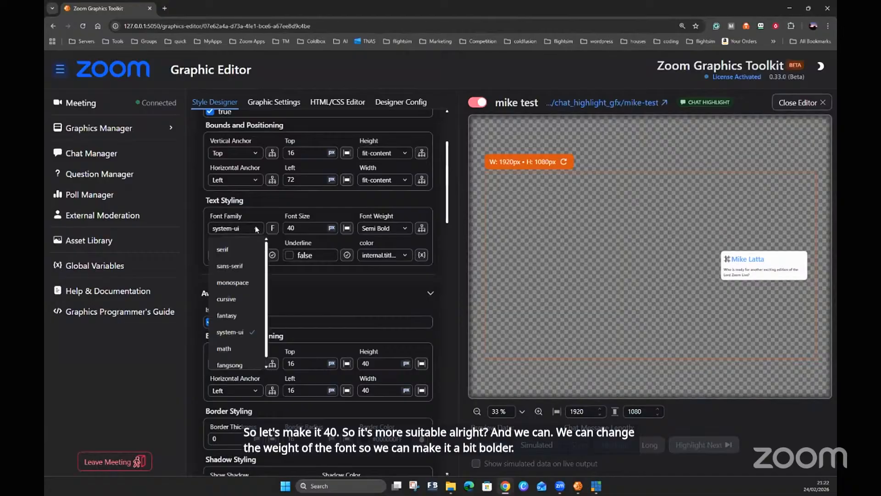
pyautogui.click(236, 264)
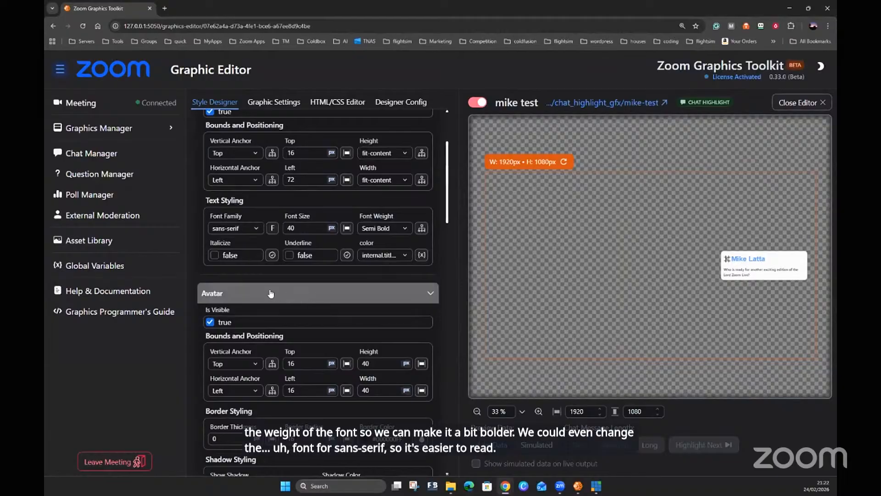
pyautogui.click(217, 257)
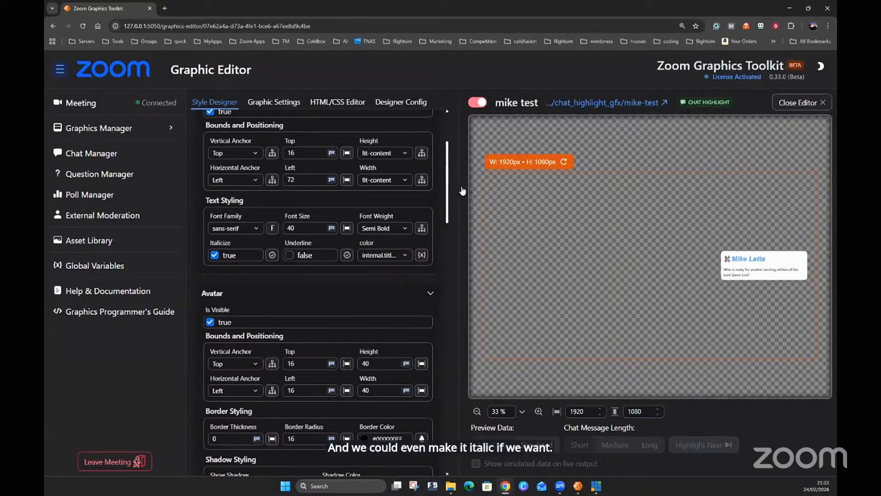
# Step: Set the Avatar's top position to -573 px
pyautogui.scroll(-3, 448, 196)
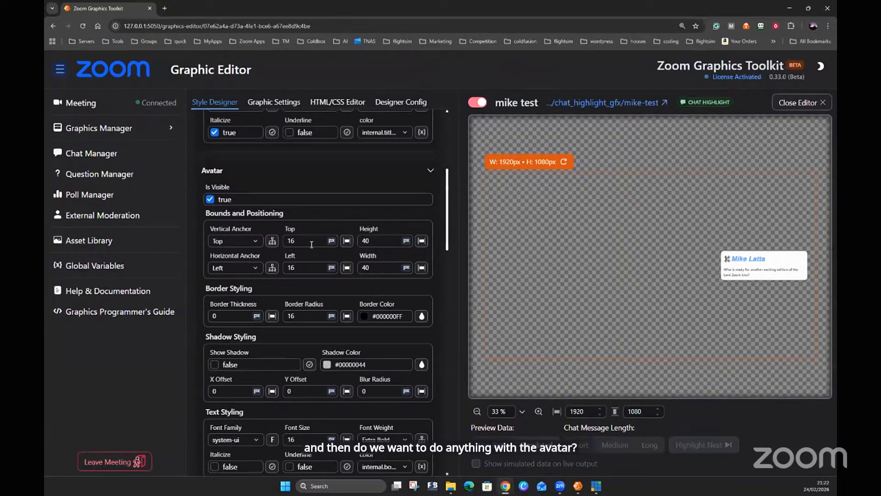
pyautogui.moveTo(311, 245)
pyautogui.moveTo(320, 262); pyautogui.dragTo(305, 261)
# Step: Try an Avatar text font size of 50 px and increase it to about 263 px
pyautogui.scroll(-2, 314, 251)
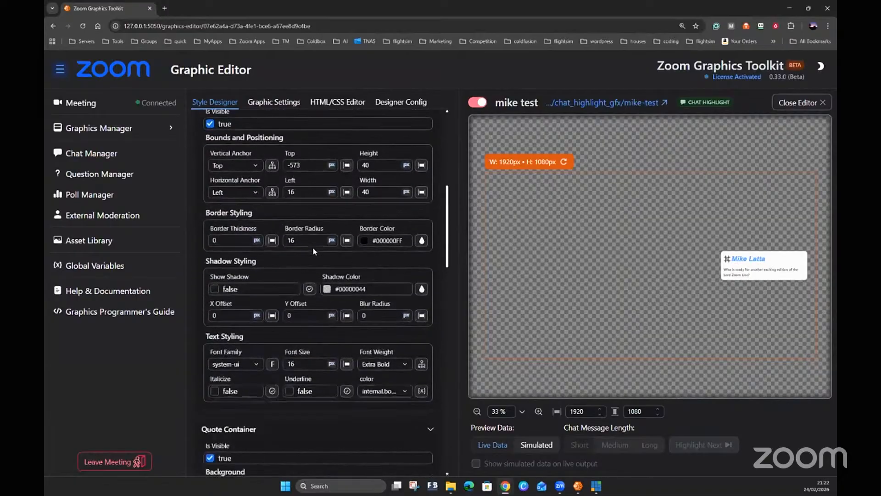
pyautogui.click(320, 238)
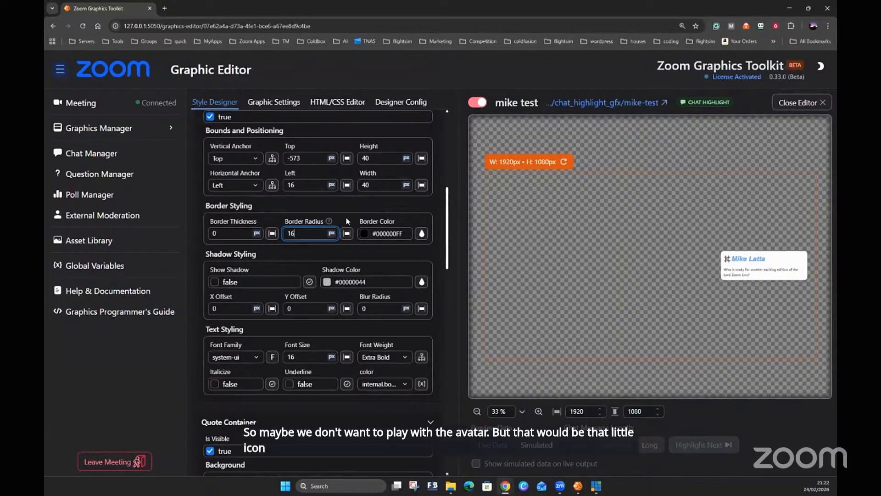
pyautogui.scroll(-3, 347, 221)
pyautogui.click(338, 237)
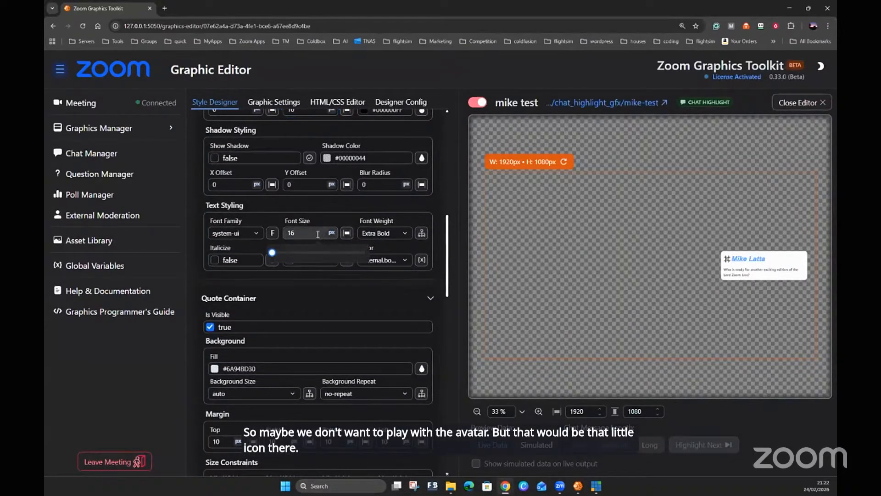
pyautogui.moveTo(272, 256)
pyautogui.mouseDown()
pyautogui.moveTo(290, 257)
pyautogui.moveTo(269, 256)
pyautogui.mouseUp()
pyautogui.moveTo(326, 258); pyautogui.dragTo(286, 233)
pyautogui.click(301, 232)
pyautogui.write('50')
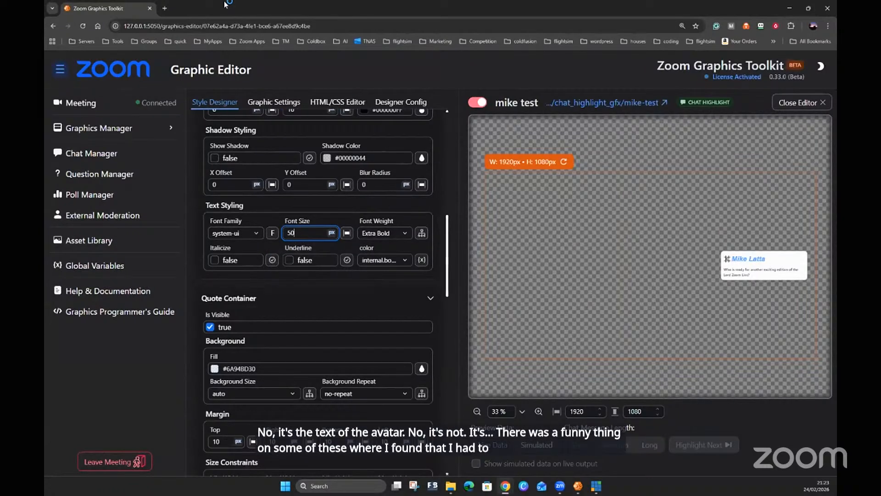
pyautogui.click(310, 234)
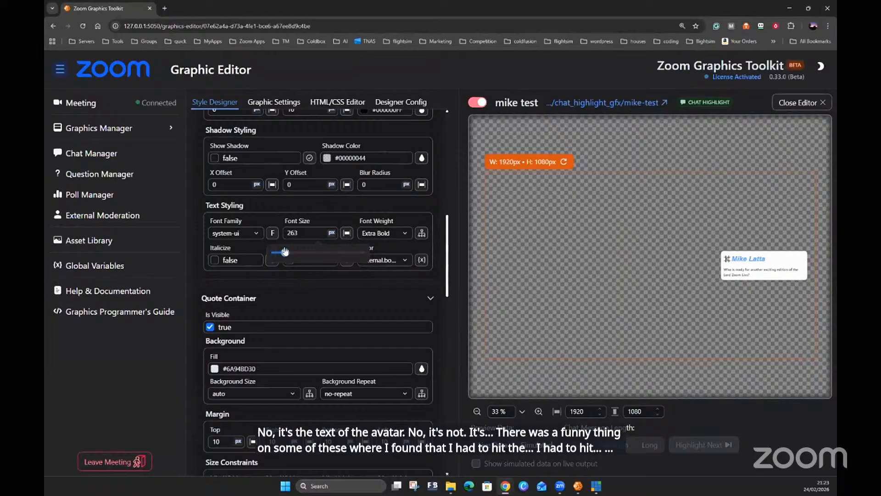
# Step: Change the Quote Container's background fill to the translucent green #3FA32F30
pyautogui.scroll(-3, 306, 266)
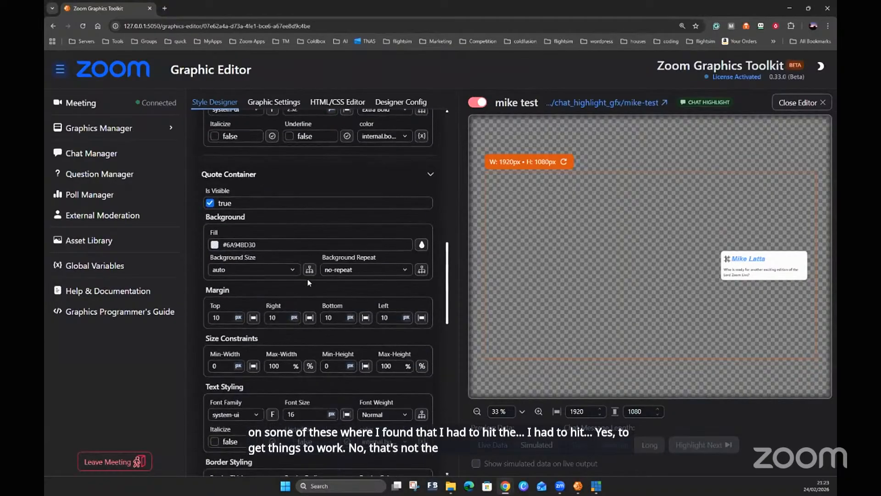
pyautogui.scroll(-4, 307, 283)
pyautogui.scroll(3, 307, 245)
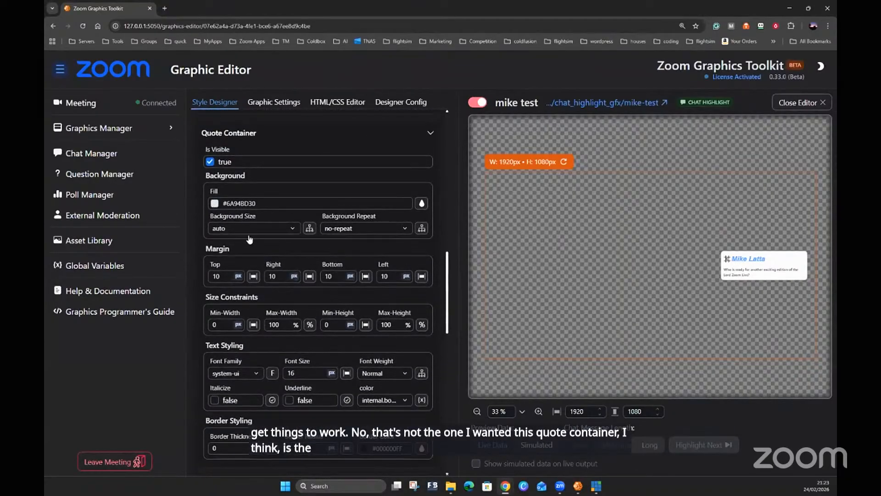
pyautogui.click(213, 204)
pyautogui.moveTo(293, 254); pyautogui.dragTo(312, 251)
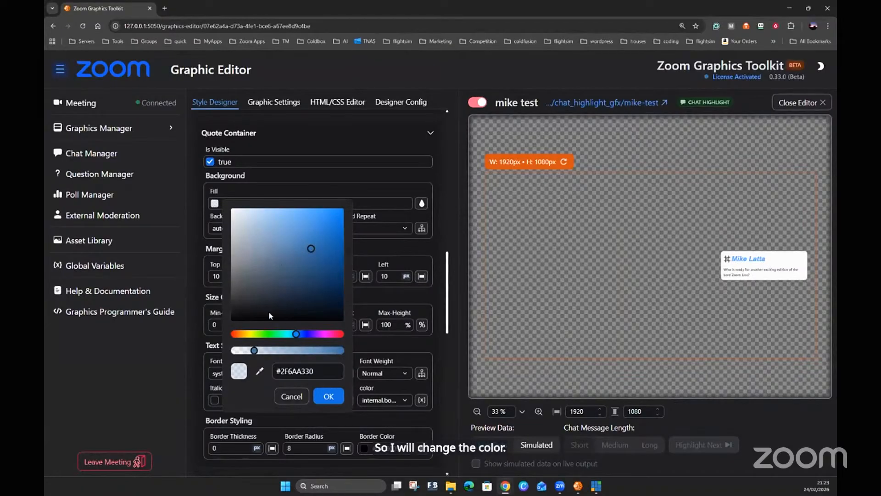
pyautogui.click(267, 334)
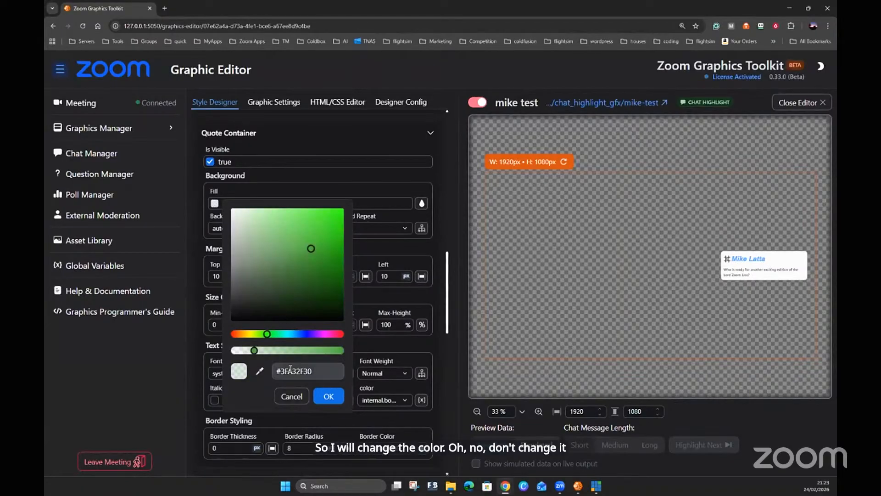
pyautogui.click(329, 398)
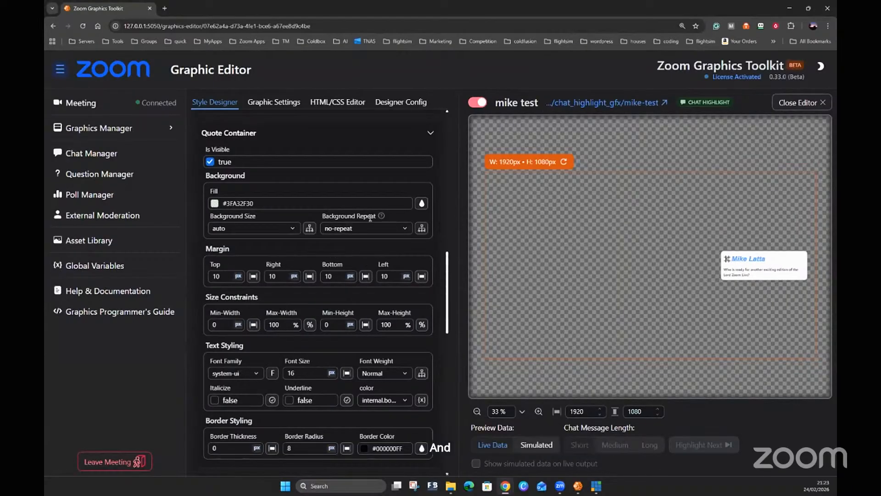
# Step: Enlarge the Quote Container's font size to about 179 px
pyautogui.scroll(-3, 350, 242)
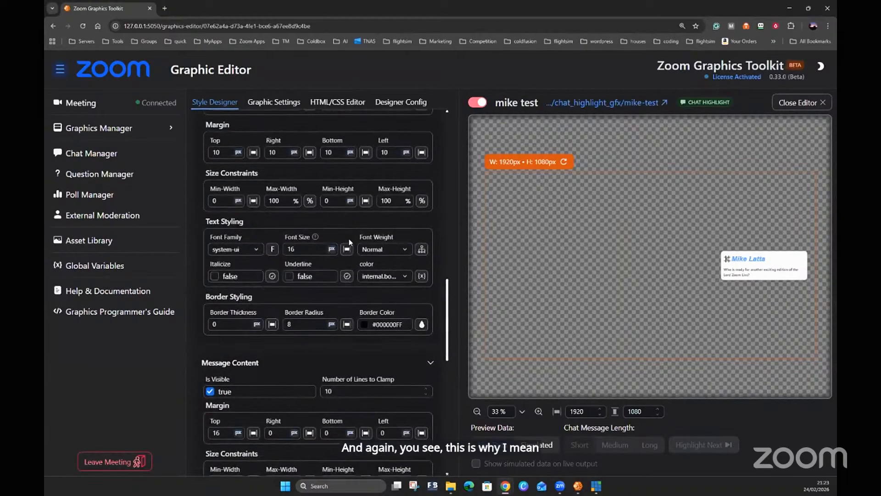
pyautogui.scroll(-1, 340, 236)
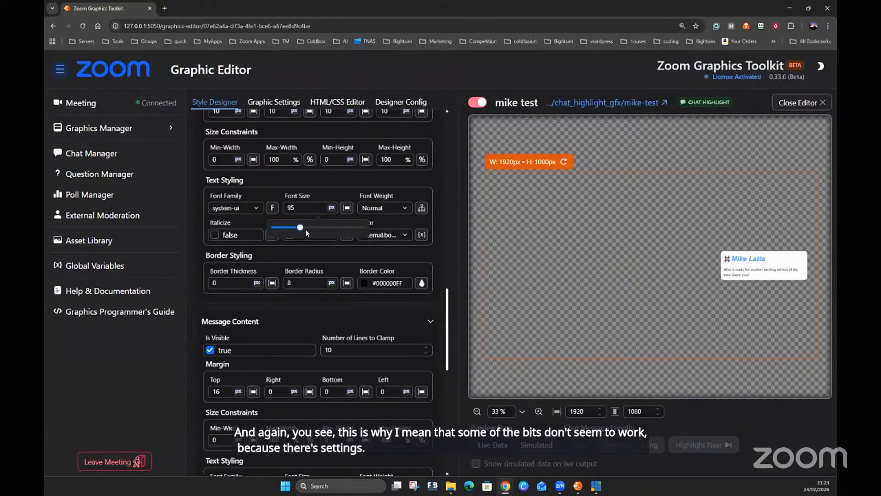
pyautogui.moveTo(290, 230); pyautogui.dragTo(282, 234)
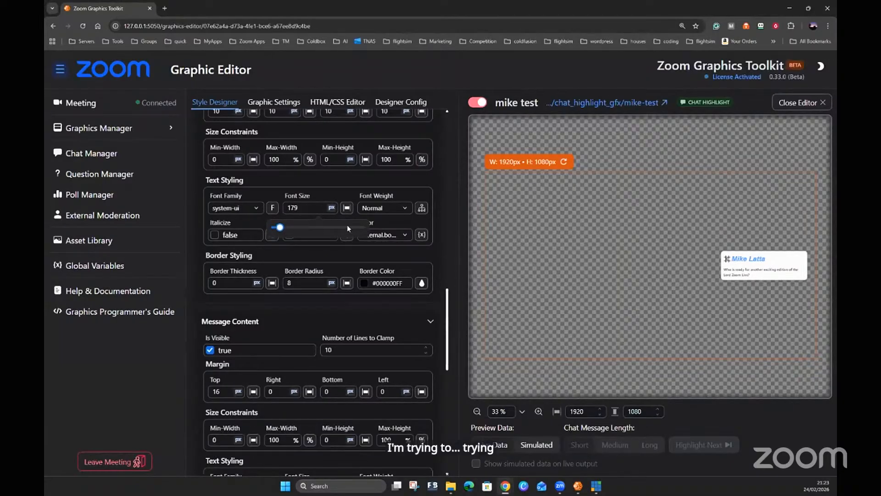
# Step: Set the Message Content's font size to 42 px in its text styling
pyautogui.scroll(-1, 361, 321)
pyautogui.scroll(-3, 340, 349)
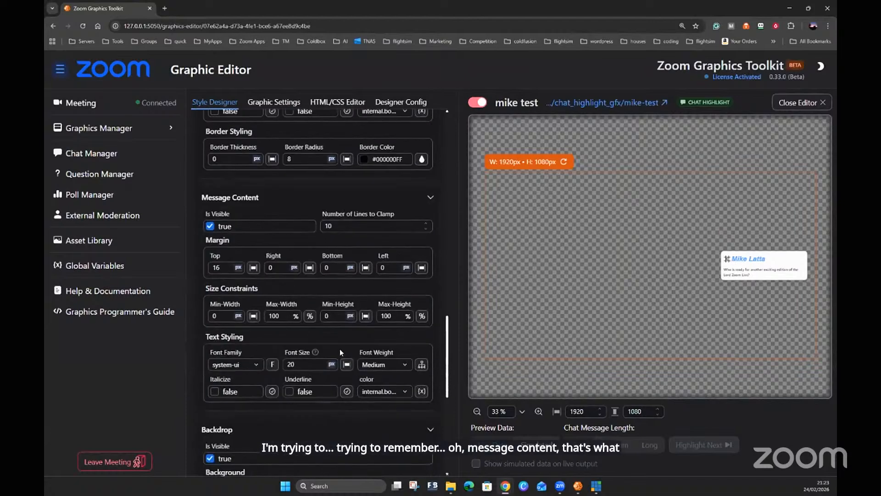
pyautogui.scroll(-2, 340, 335)
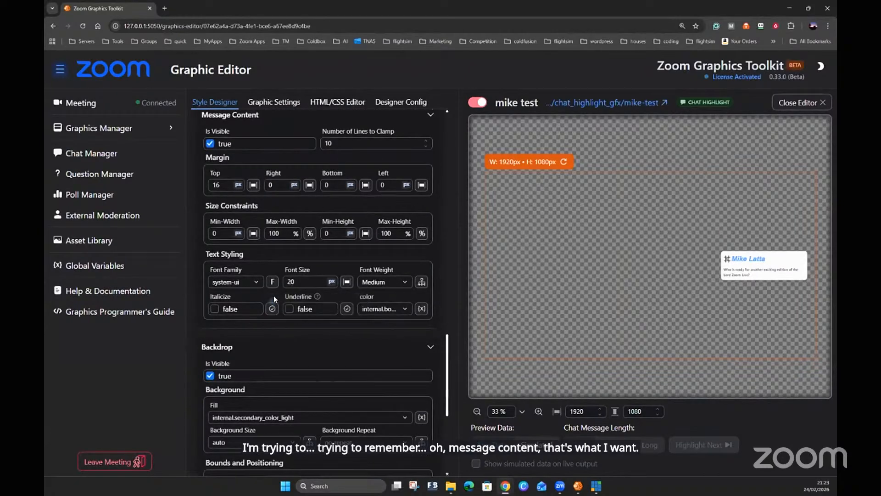
pyautogui.moveTo(292, 282)
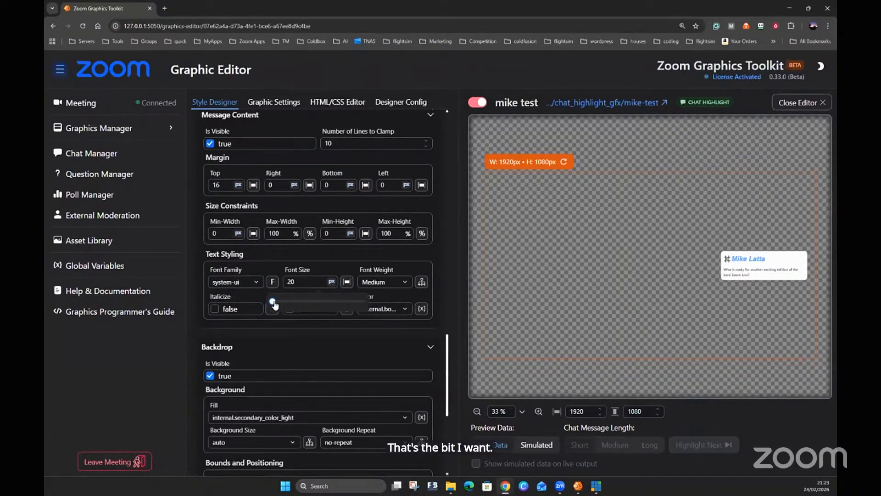
pyautogui.moveTo(274, 304)
pyautogui.mouseDown()
pyautogui.moveTo(286, 304)
pyautogui.moveTo(274, 304)
pyautogui.mouseUp()
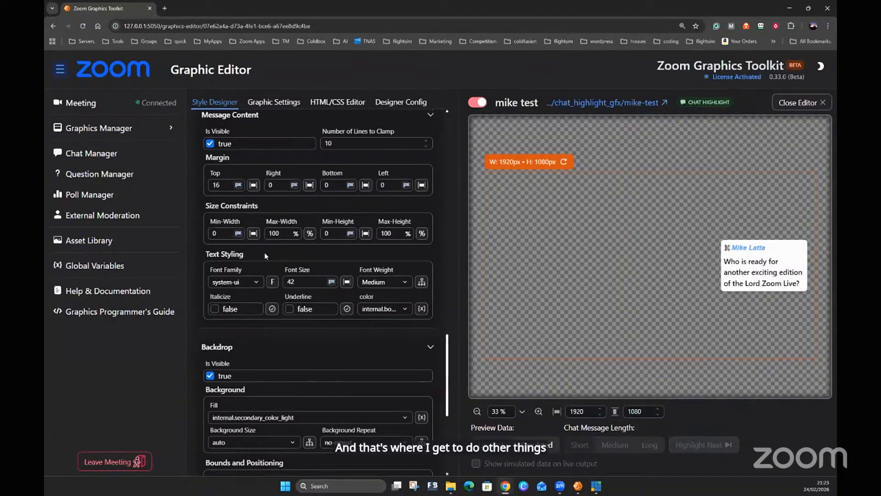
# Step: Increase the Message Content's top margin to 42 px
pyautogui.scroll(1, 265, 249)
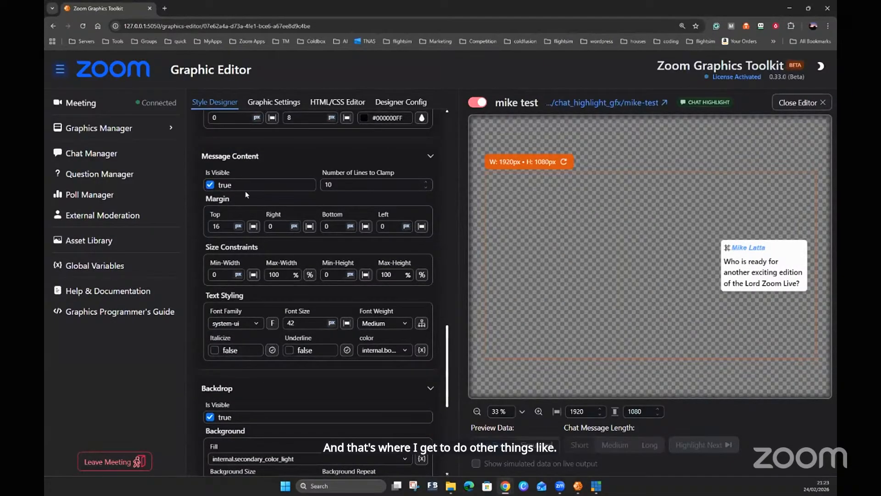
pyautogui.moveTo(228, 225)
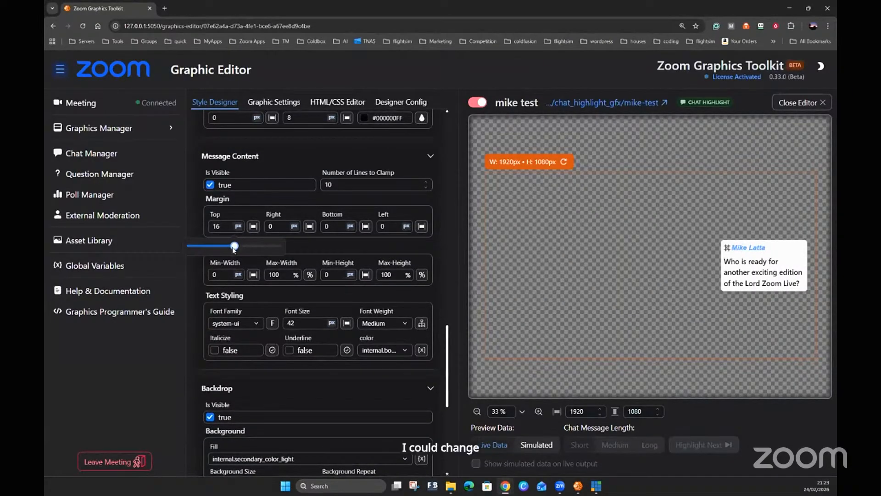
pyautogui.moveTo(233, 248); pyautogui.dragTo(236, 250)
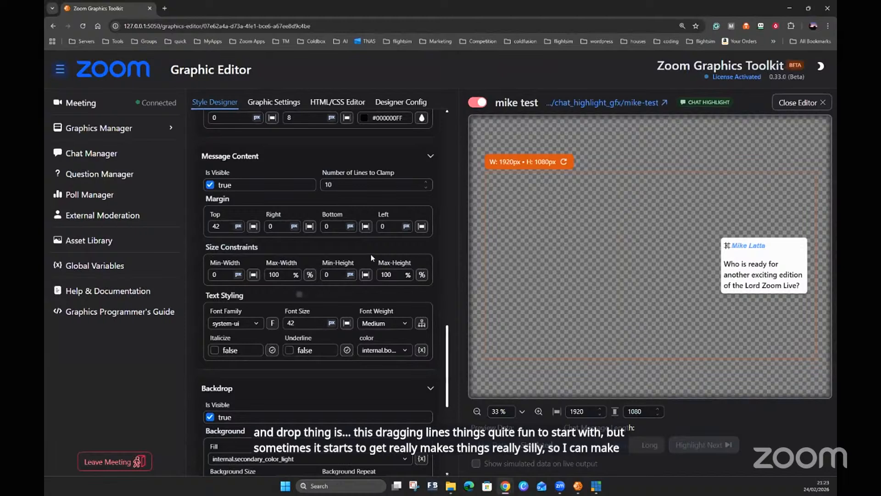
# Step: Change the Message Content's font family to cursive
pyautogui.moveTo(349, 263)
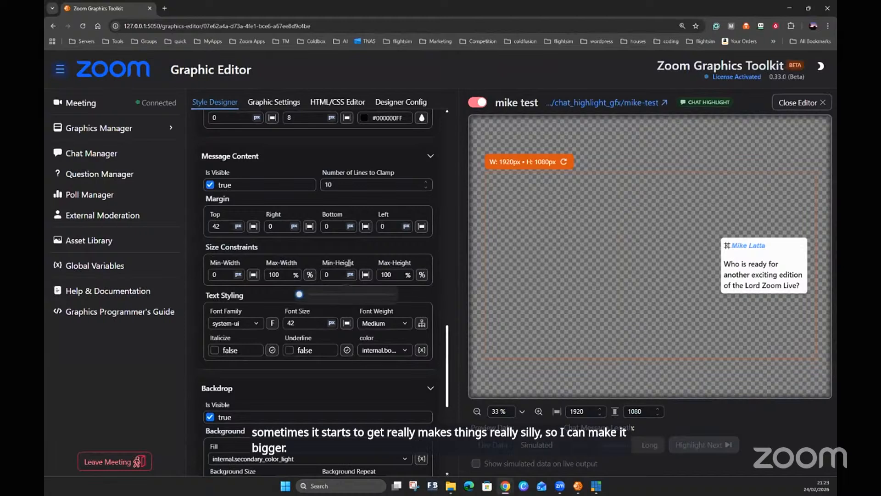
pyautogui.click(257, 324)
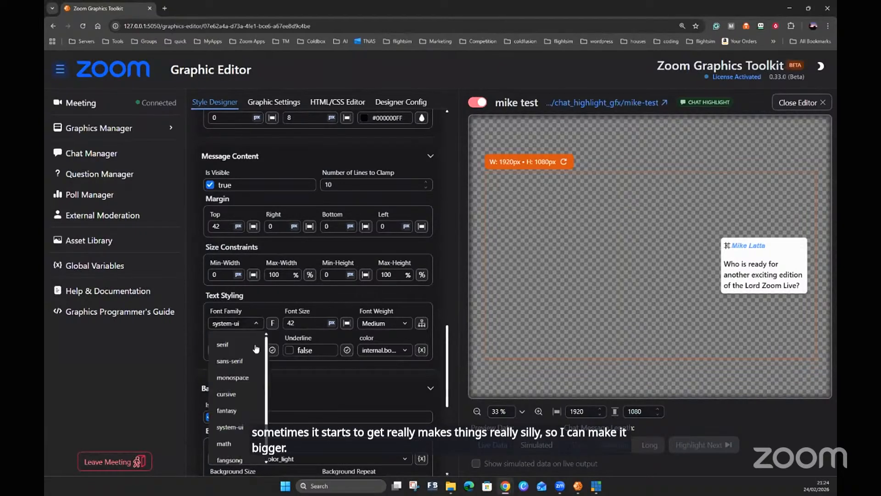
pyautogui.click(238, 396)
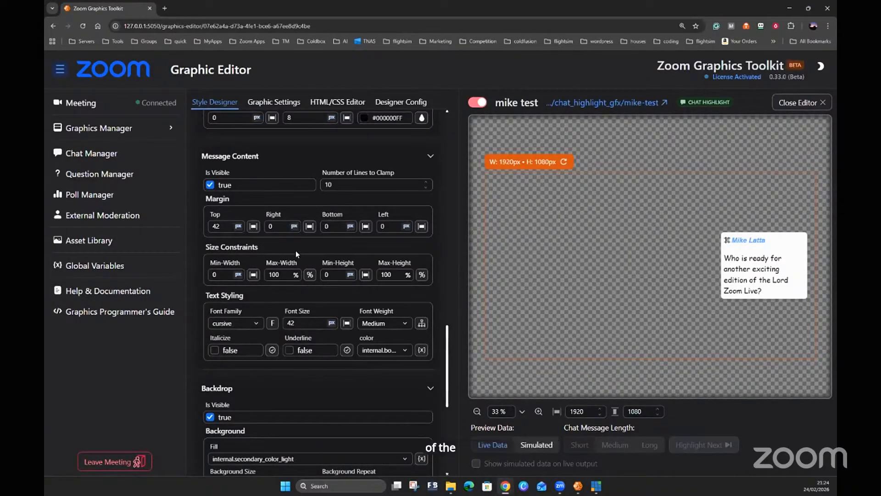
# Step: Set the Backdrop shadow's Y offset to 80 px
pyautogui.scroll(-5, 295, 250)
pyautogui.scroll(-1, 297, 250)
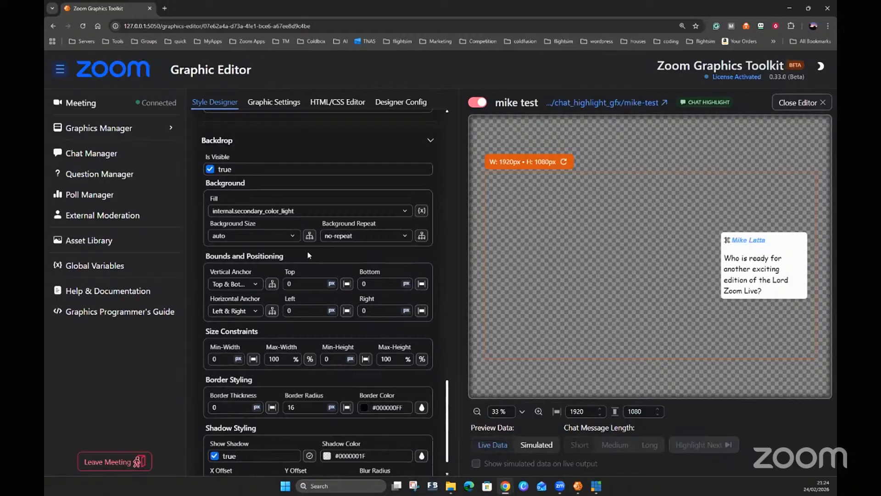
pyautogui.scroll(-1, 308, 255)
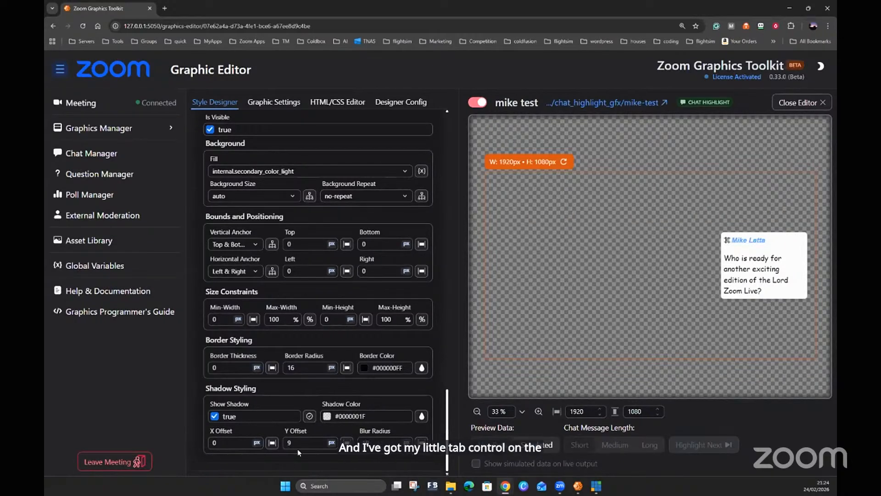
pyautogui.moveTo(298, 449); pyautogui.dragTo(321, 465)
pyautogui.moveTo(307, 443)
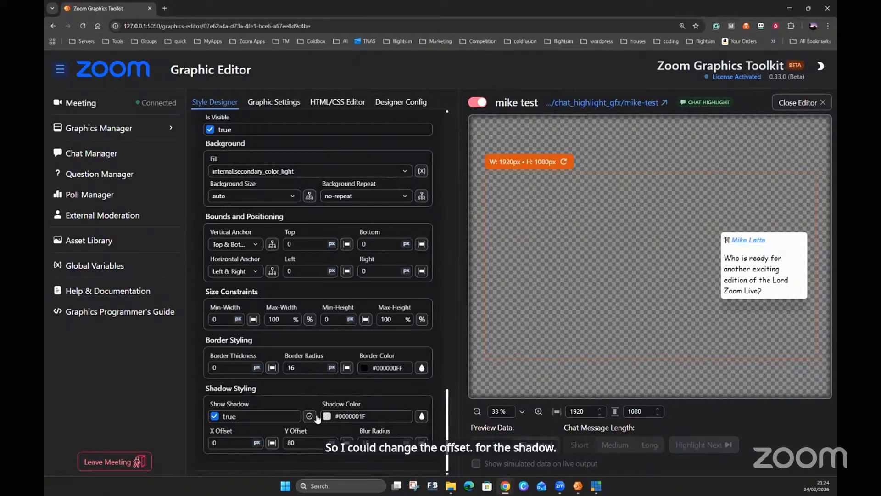
# Step: Return to the start of the style settings and collapse the Graphic Component Styling section
pyautogui.scroll(5, 303, 337)
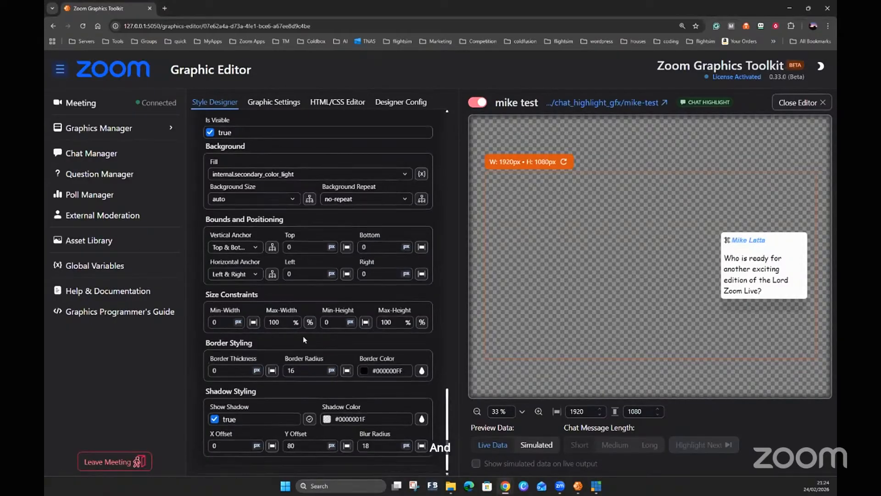
pyautogui.scroll(10, 303, 338)
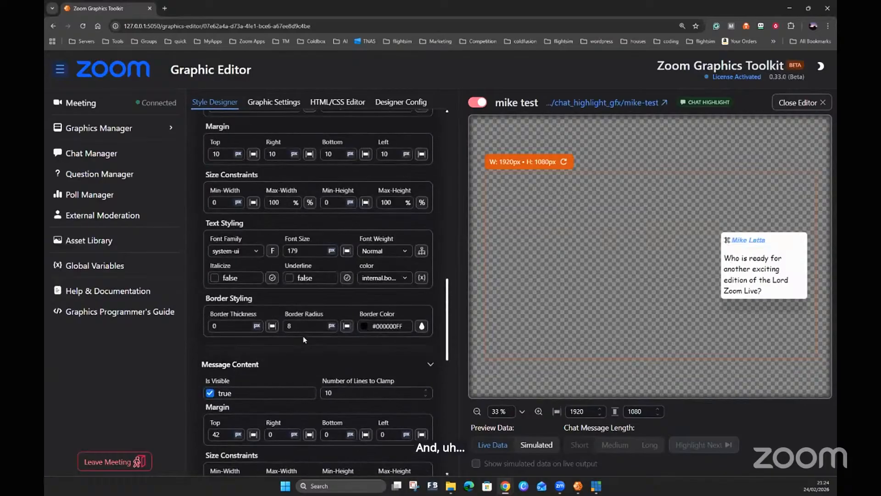
pyautogui.scroll(4, 303, 339)
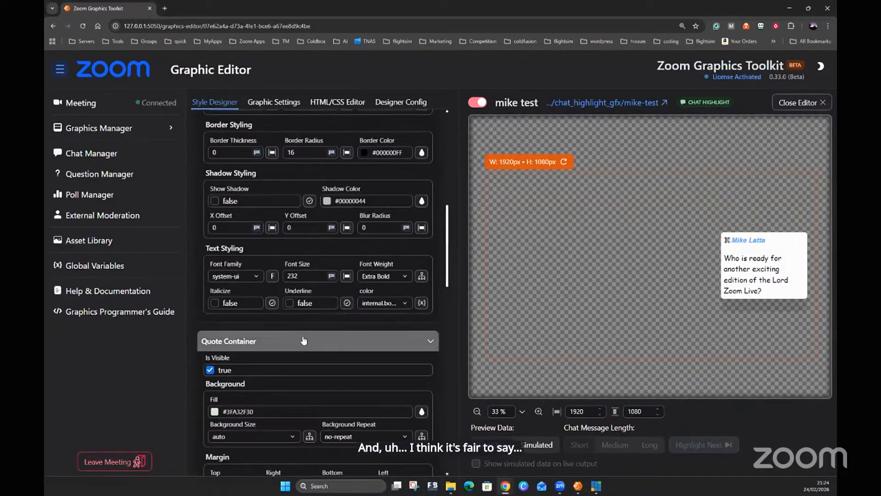
pyautogui.scroll(10, 303, 340)
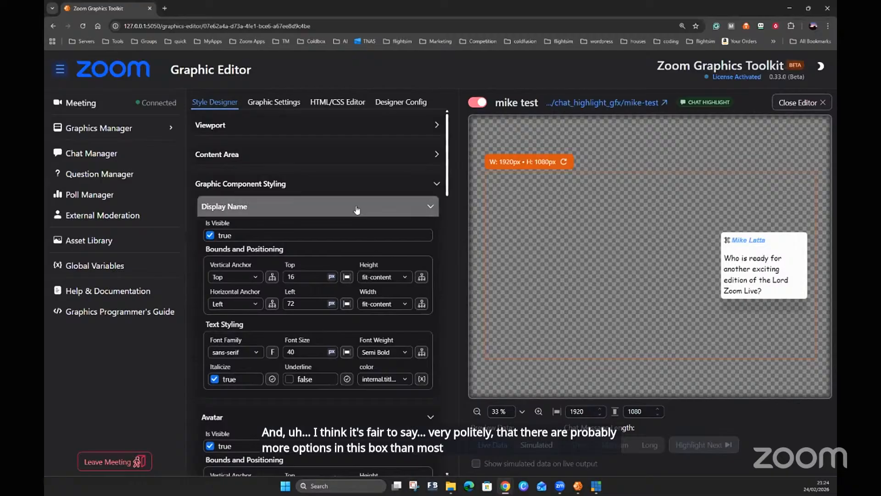
pyautogui.click(399, 184)
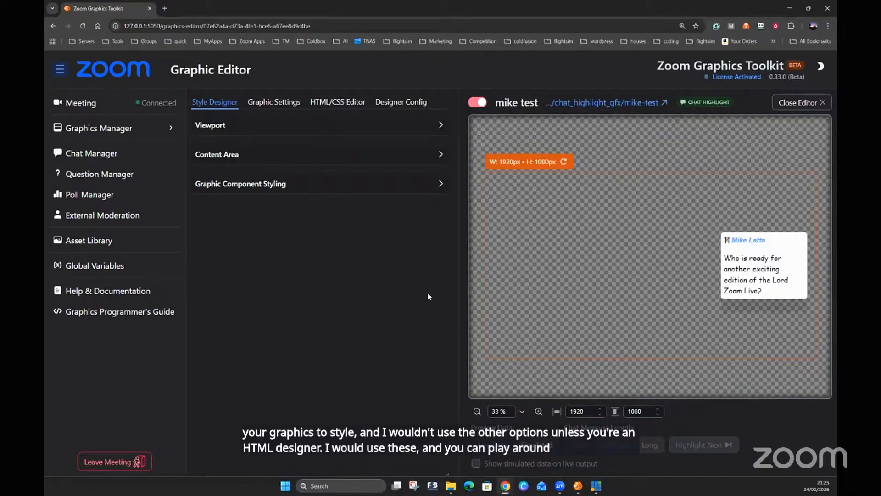
# Step: Open the chat highlight graphic's live output page, take its address for the camera overlay in another program, and close the page
pyautogui.click(595, 102)
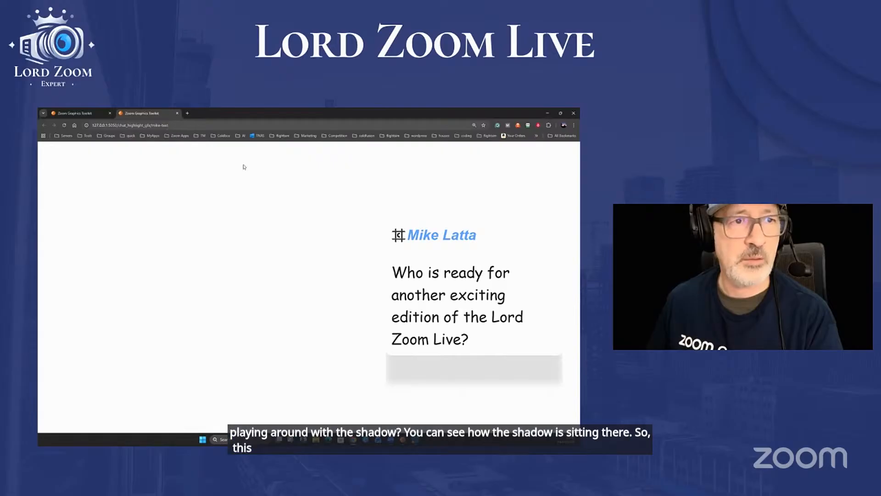
pyautogui.click(188, 127)
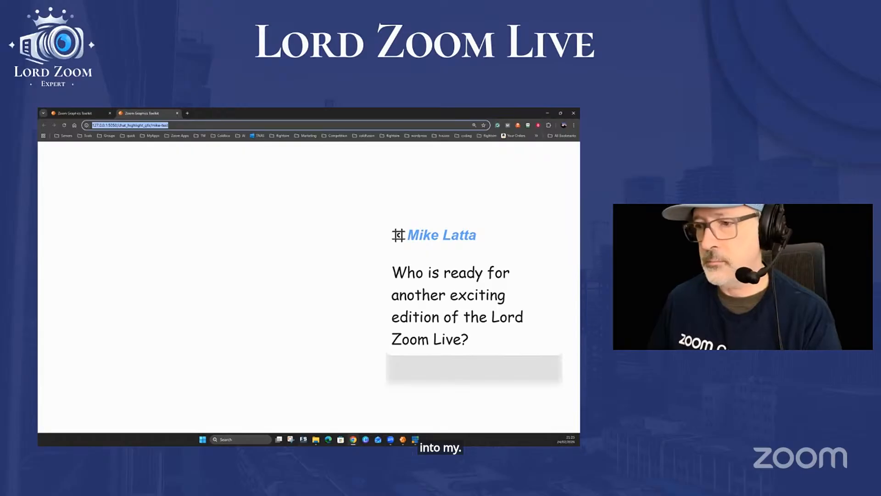
pyautogui.hotkey('alt', 'Tab')
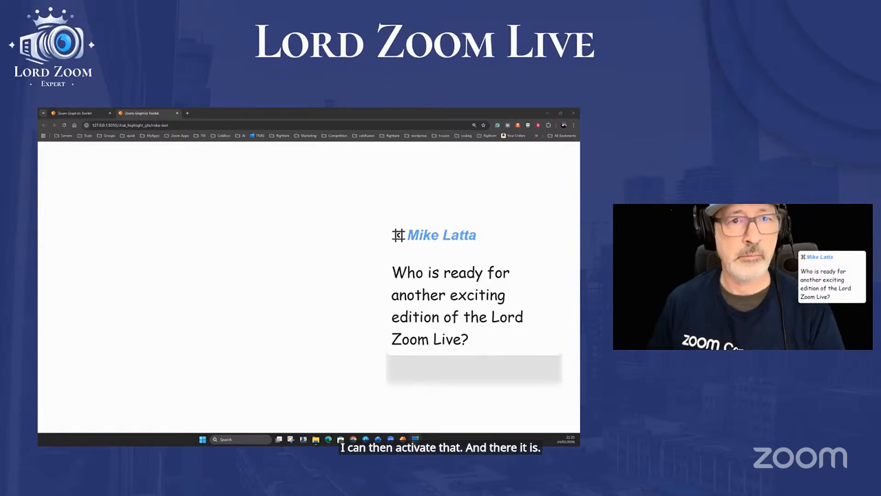
pyautogui.click(177, 115)
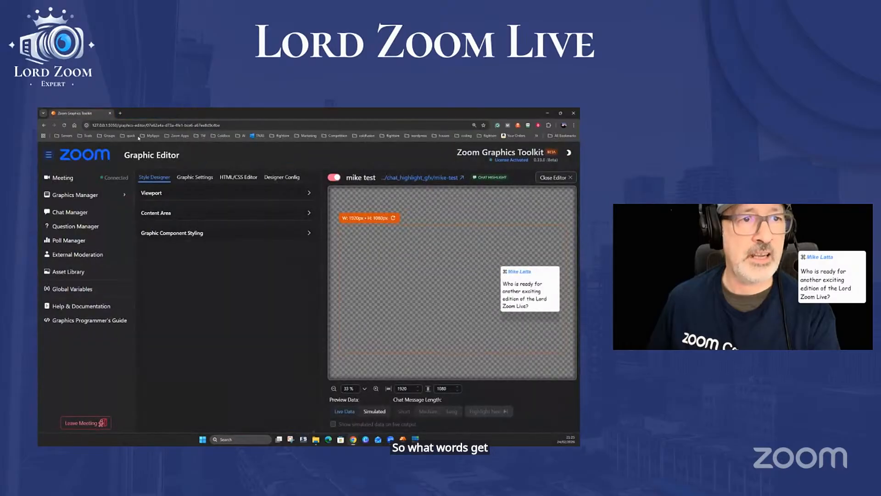
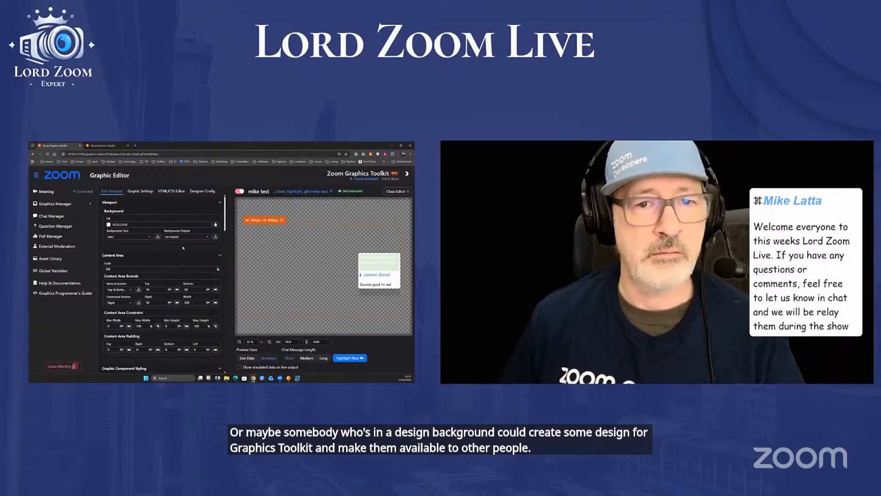
# Step: Preview the chat highlight design with the next two simulated messages and look over its style settings
pyautogui.click(347, 359)
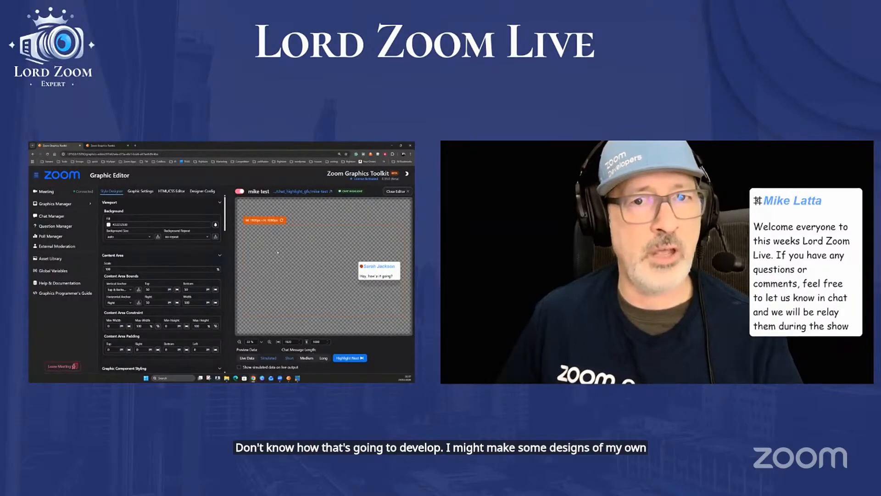
pyautogui.click(347, 358)
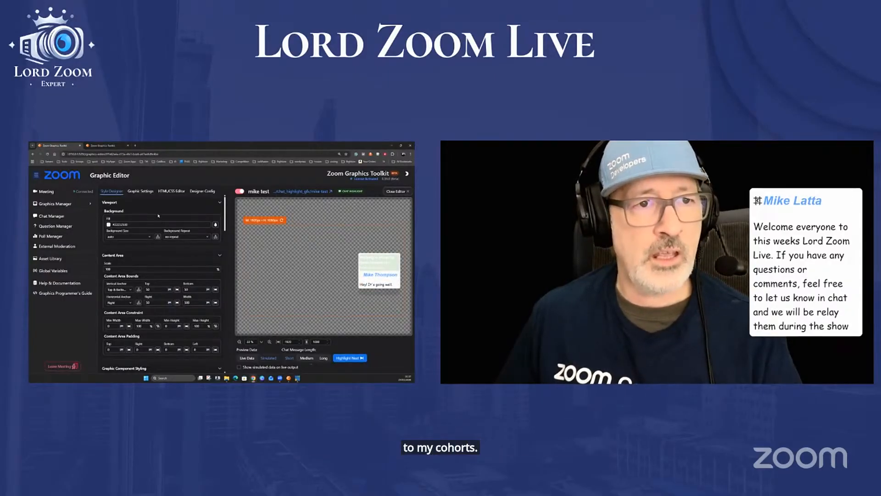
pyautogui.scroll(-5, 158, 219)
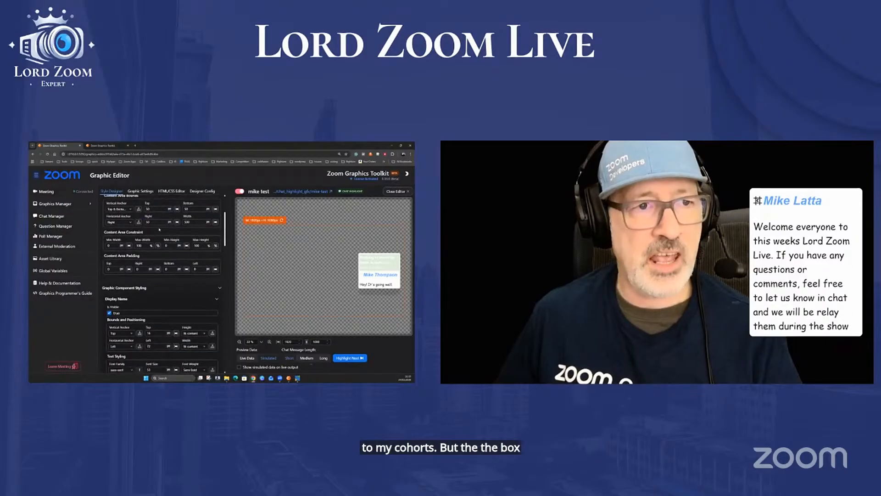
pyautogui.scroll(5, 159, 228)
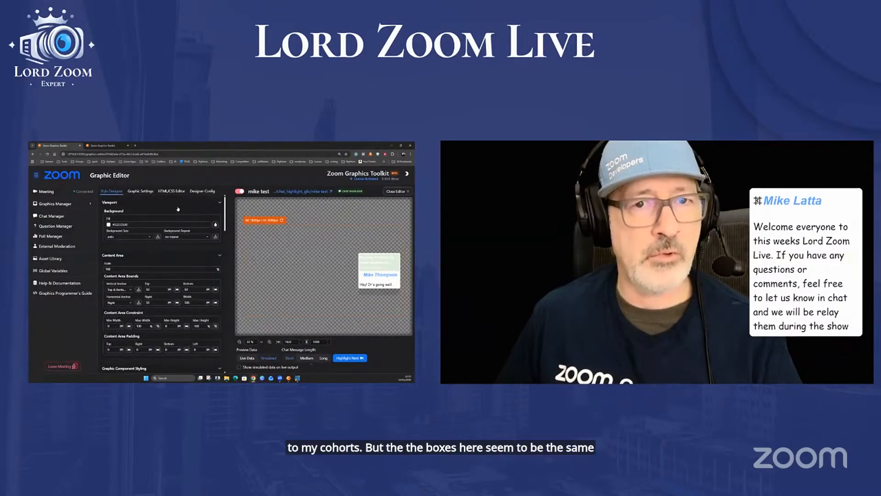
# Step: Close the chat highlight graphic and open the Questions-scroll graphic's style settings for editing
pyautogui.click(391, 192)
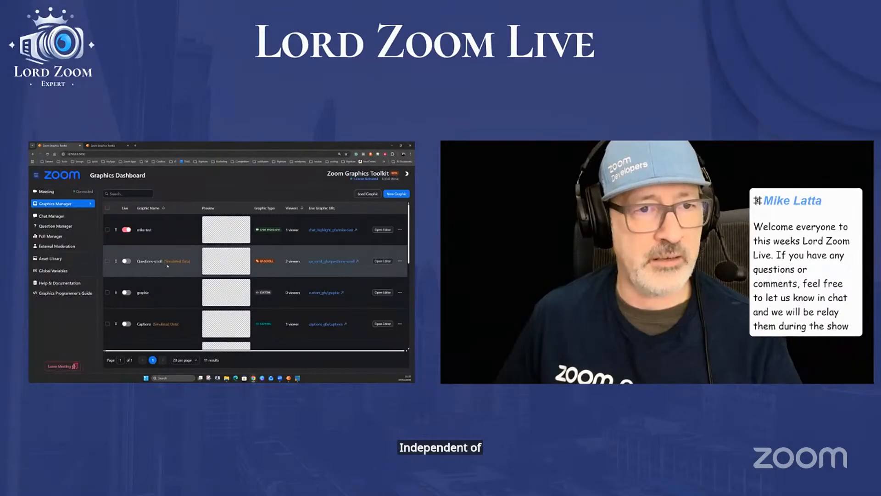
pyautogui.click(383, 260)
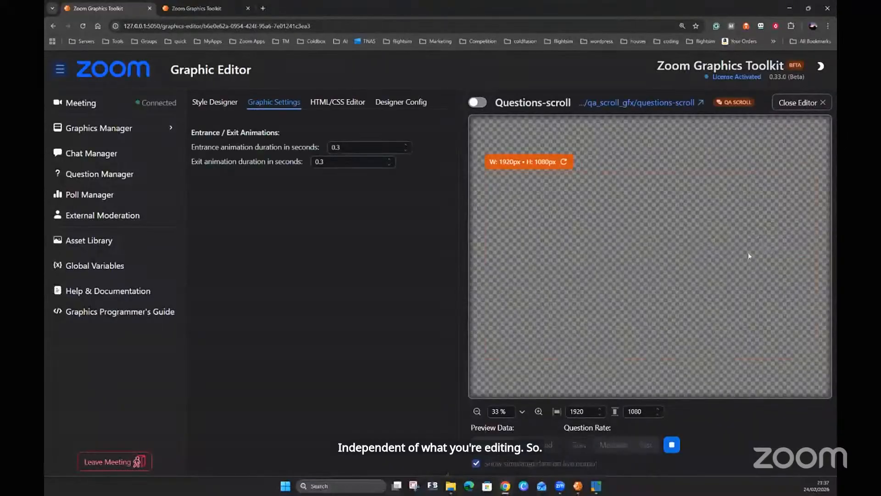
pyautogui.click(198, 108)
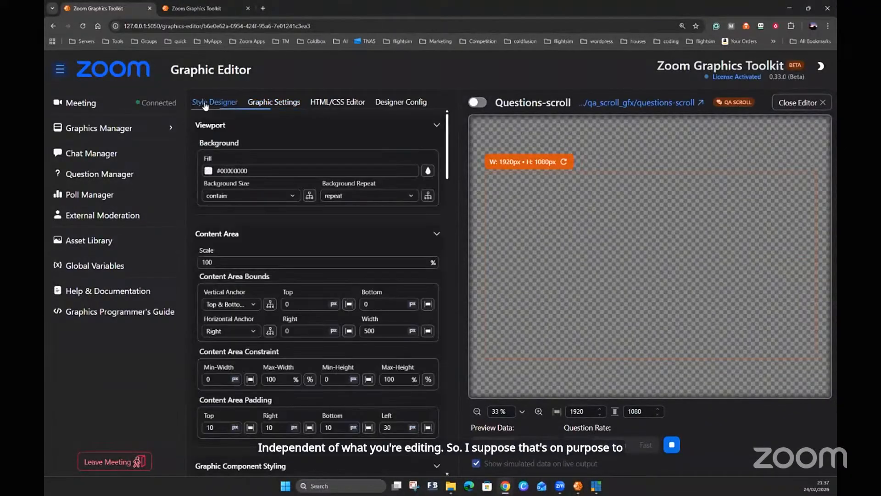
# Step: Examine the Questions-scroll graphic's viewport, content area and component styling settings, collapsing and re-expanding Graphic Component Styling
pyautogui.scroll(-6, 384, 242)
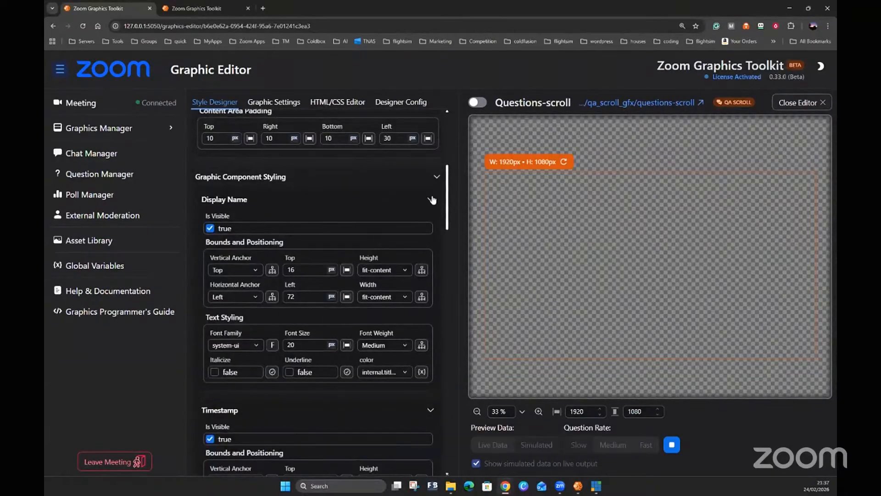
pyautogui.click(436, 179)
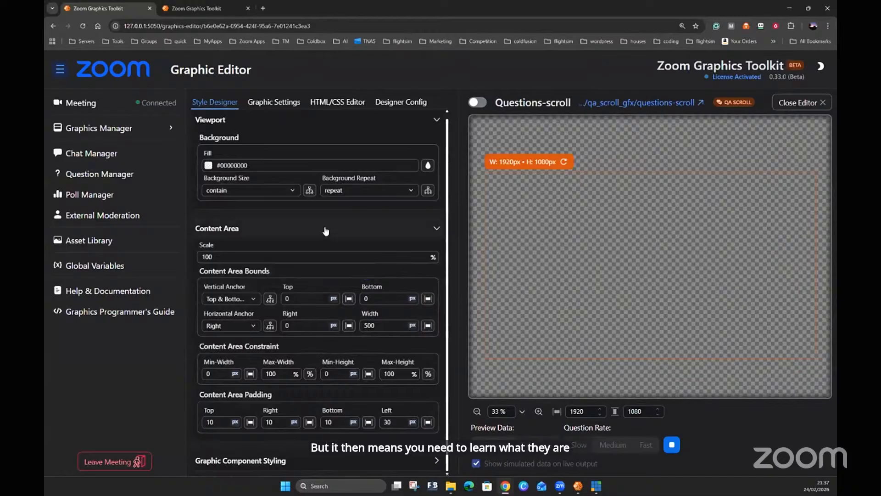
pyautogui.scroll(1, 333, 273)
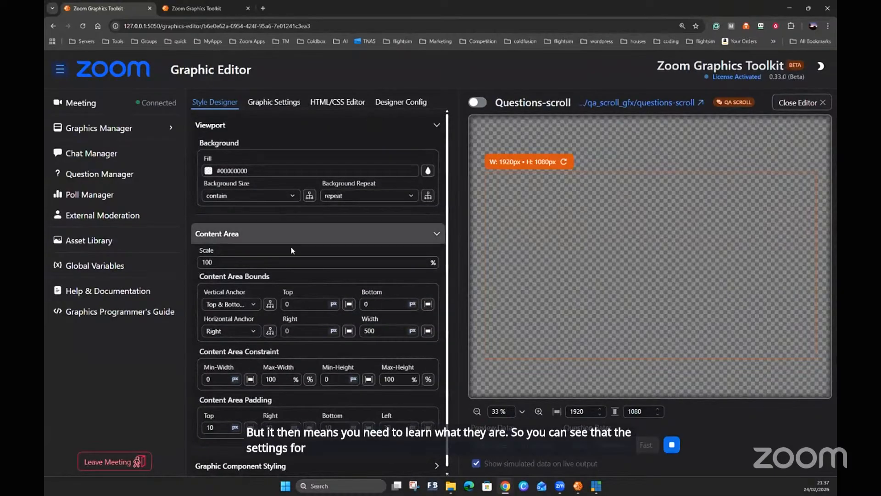
pyautogui.scroll(-1, 296, 247)
pyautogui.scroll(1, 367, 357)
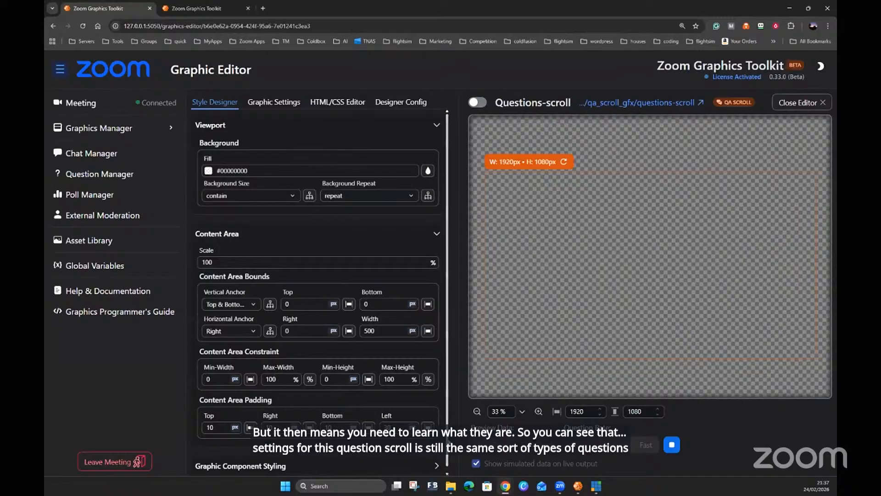
pyautogui.click(398, 473)
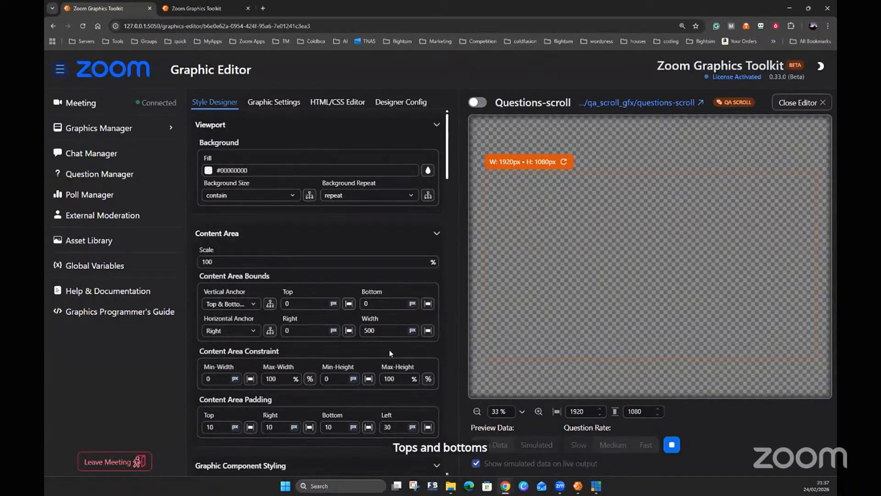
# Step: Examine the Questions-scroll graphic's timestamp and avatar styling settings, including positioning, text, border and shadow options
pyautogui.scroll(-8, 389, 350)
pyautogui.scroll(-7, 389, 352)
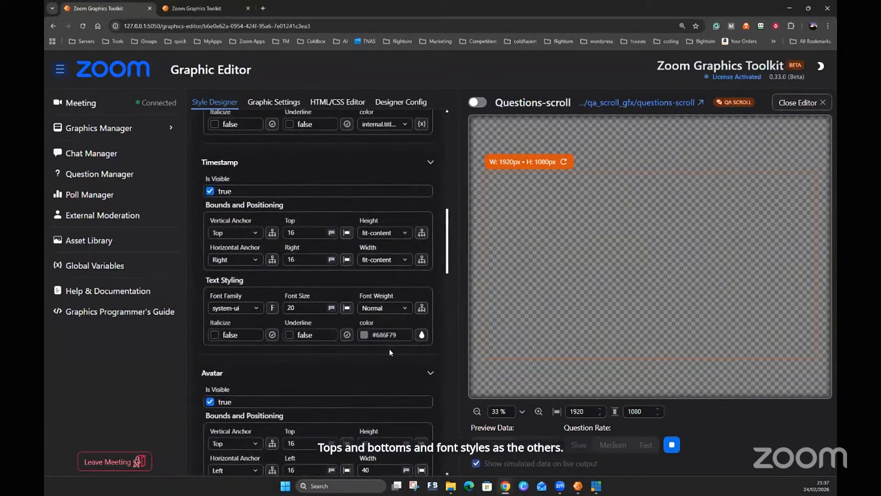
pyautogui.moveTo(397, 277)
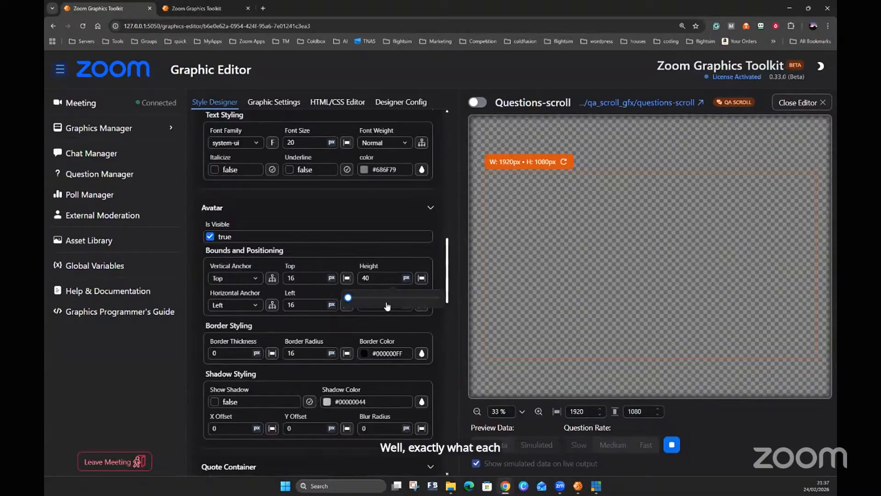
pyautogui.scroll(15, 409, 339)
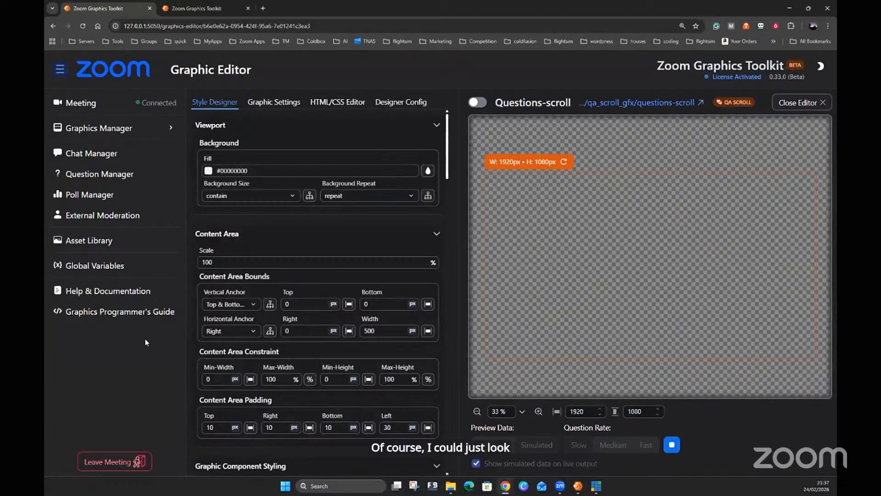
# Step: Open the help documentation and read the Zoom account sign-in instructions in Installation and Accounts
pyautogui.click(115, 294)
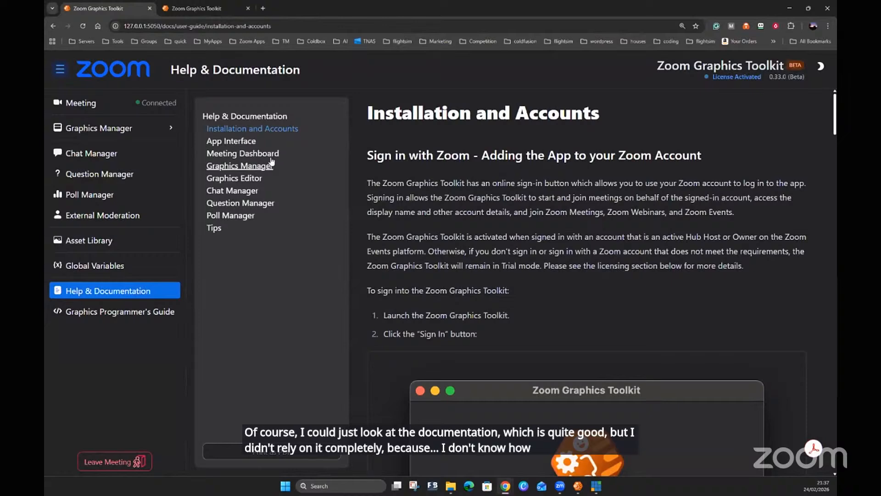
pyautogui.scroll(-1, 443, 188)
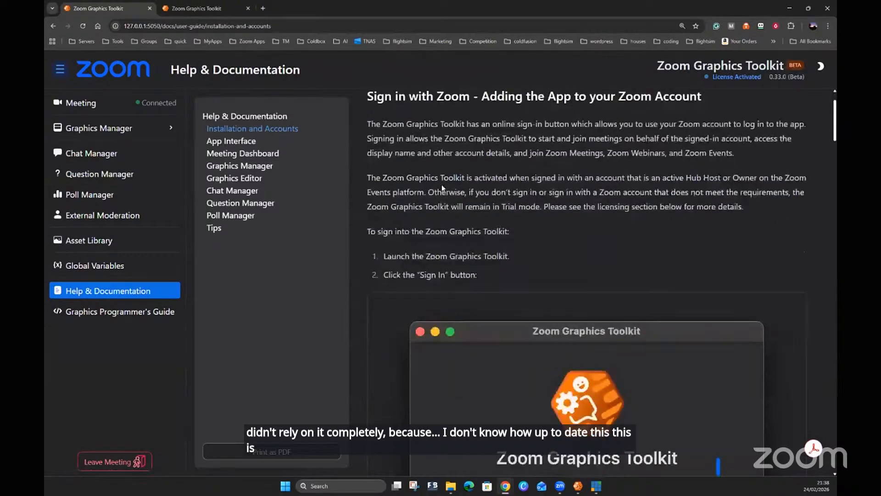
pyautogui.scroll(-7, 442, 188)
pyautogui.scroll(4, 433, 190)
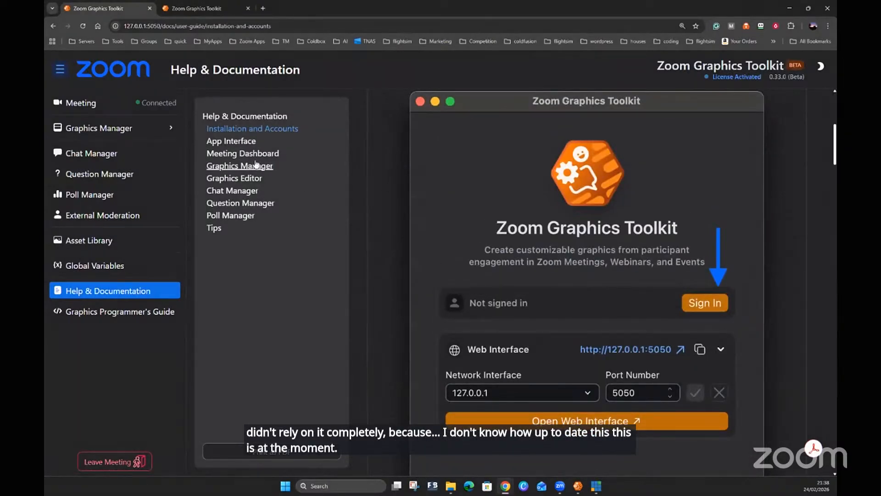
pyautogui.scroll(4, 419, 168)
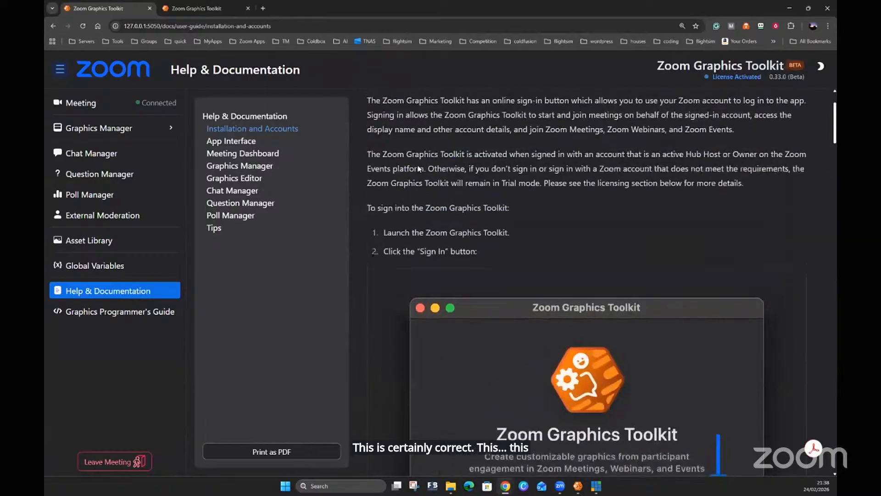
pyautogui.scroll(1, 418, 169)
pyautogui.scroll(-5, 505, 184)
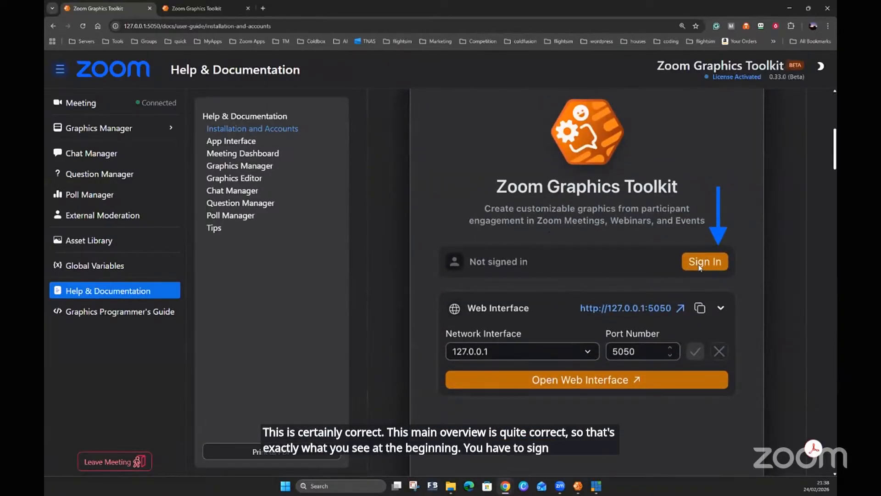
# Step: Read the documentation's app permission, login confirmation and web interface instructions
pyautogui.scroll(-10, 551, 260)
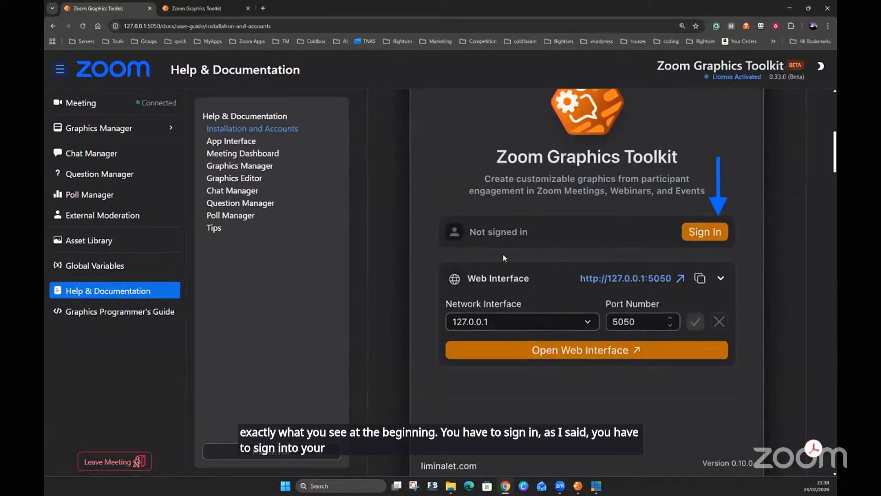
pyautogui.scroll(-5, 504, 258)
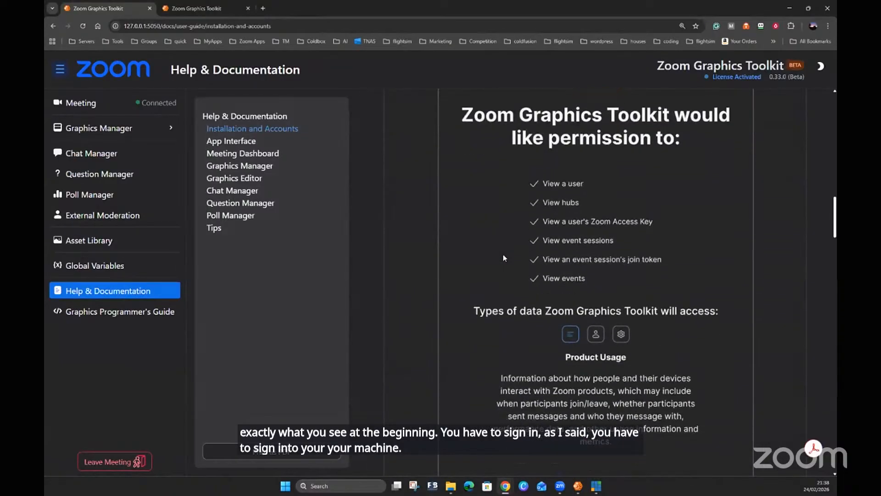
pyautogui.scroll(2, 496, 185)
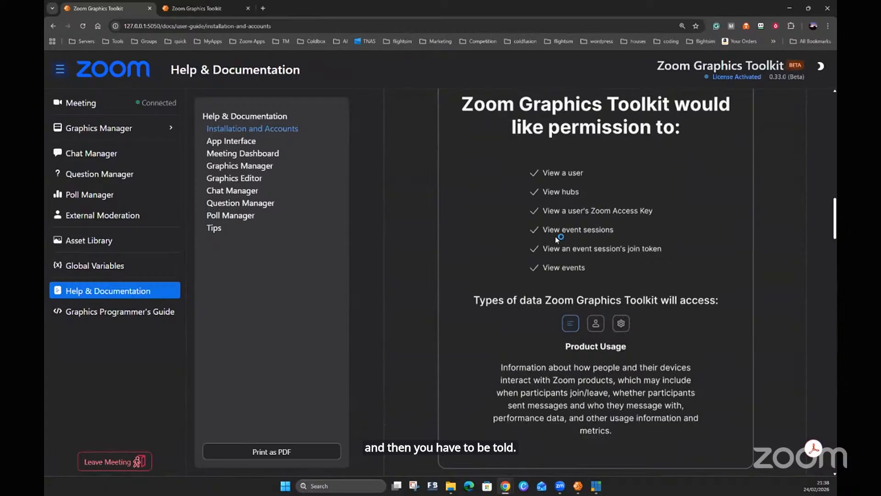
pyautogui.scroll(-9, 557, 239)
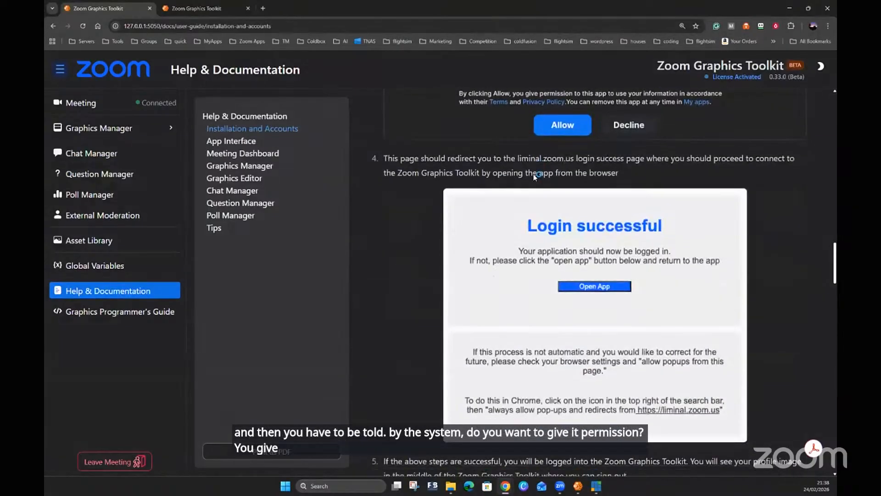
pyautogui.scroll(-10, 535, 177)
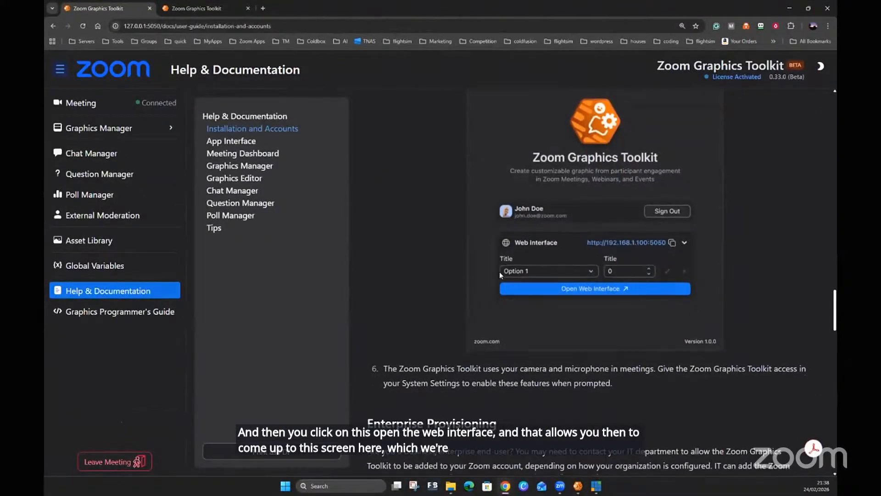
# Step: Look over the documentation's licensing requirements for Zoom Events hub members and its Trial Mode section
pyautogui.scroll(-12, 555, 298)
pyautogui.scroll(-5, 500, 272)
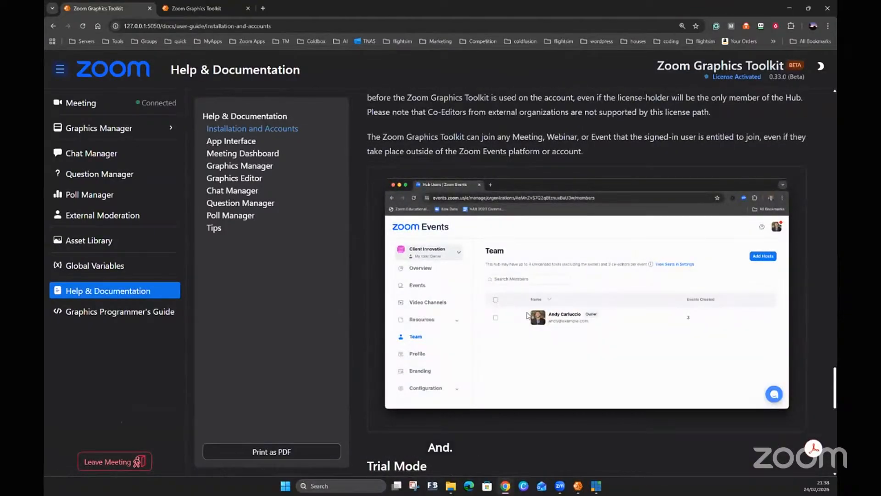
pyautogui.scroll(-3, 527, 314)
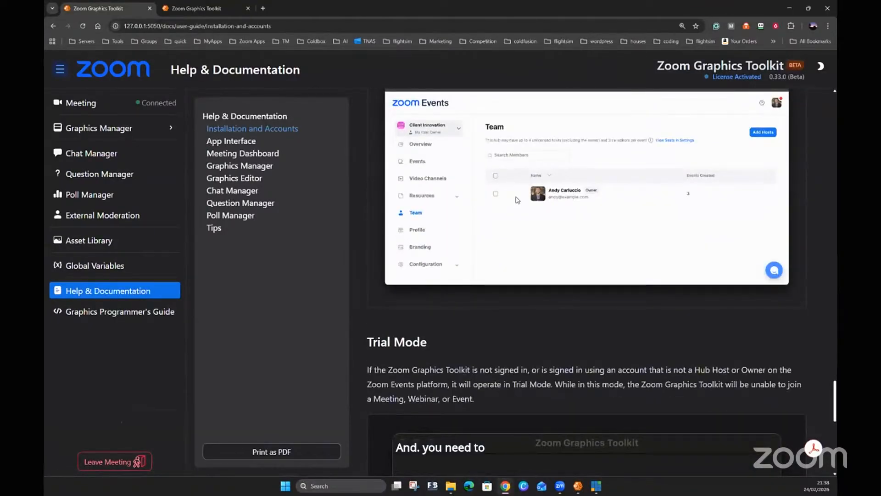
pyautogui.scroll(1, 516, 191)
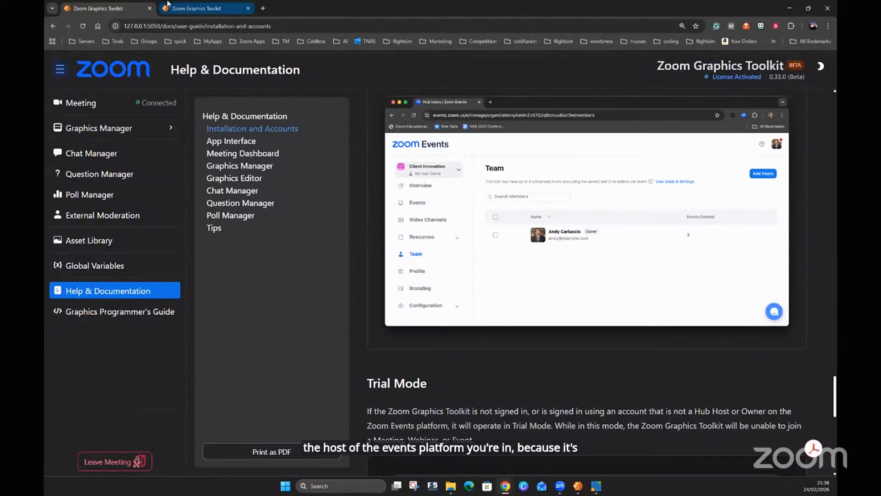
# Step: Open the Graphics Programmer's Guide, expand Template input data and Template examples, and look over the available topics and template overview
pyautogui.click(115, 315)
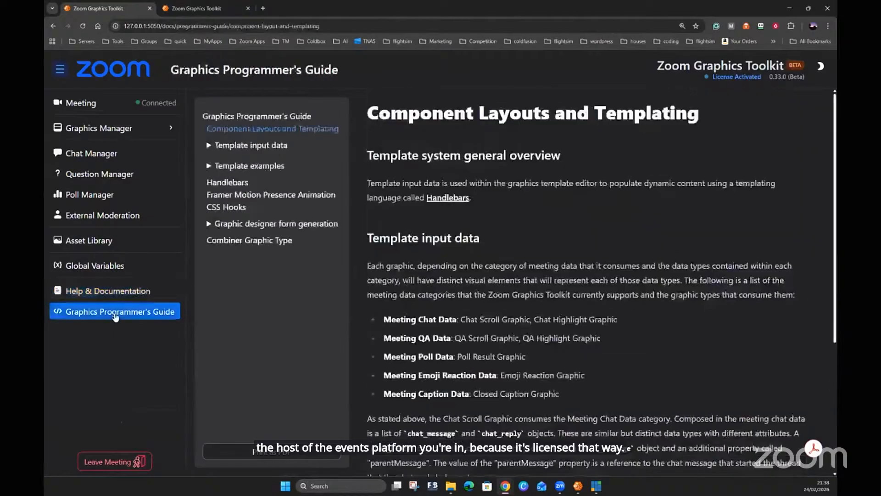
pyautogui.click(214, 148)
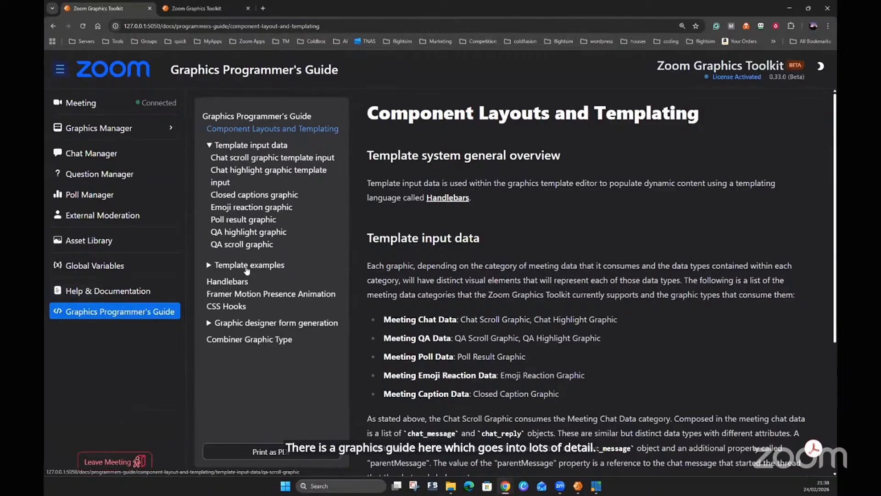
pyautogui.click(210, 265)
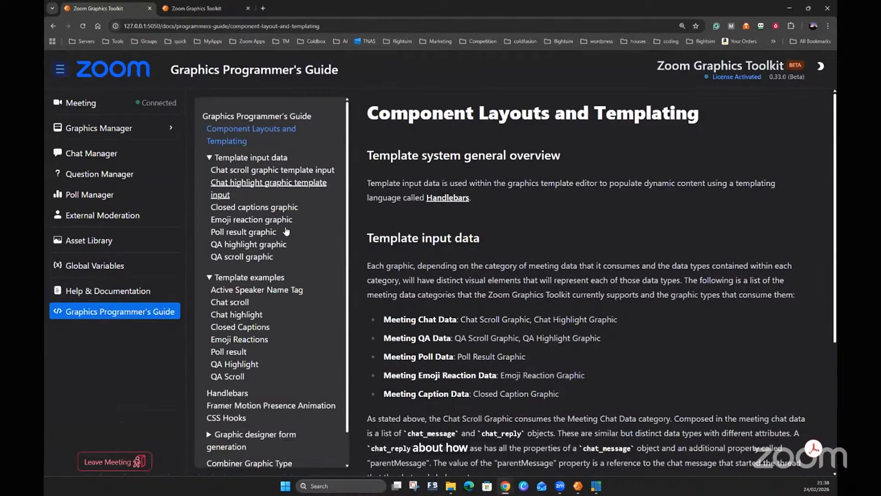
pyautogui.scroll(-4, 475, 227)
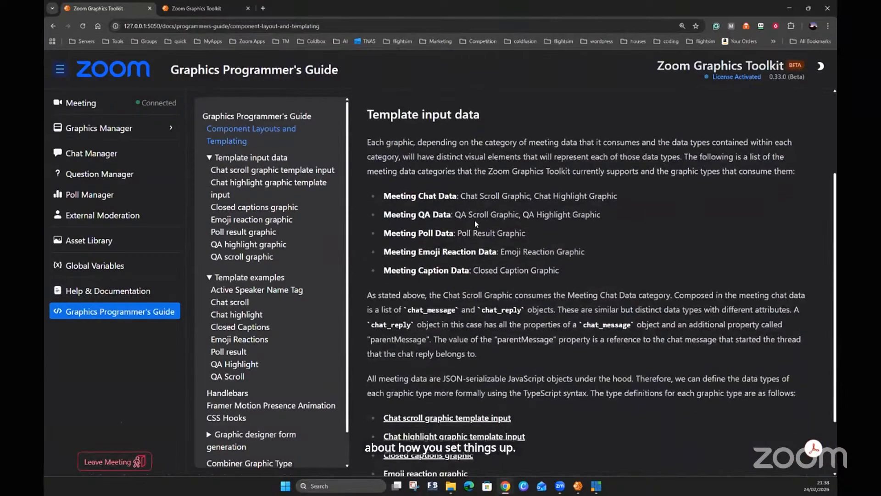
pyautogui.scroll(-1, 273, 266)
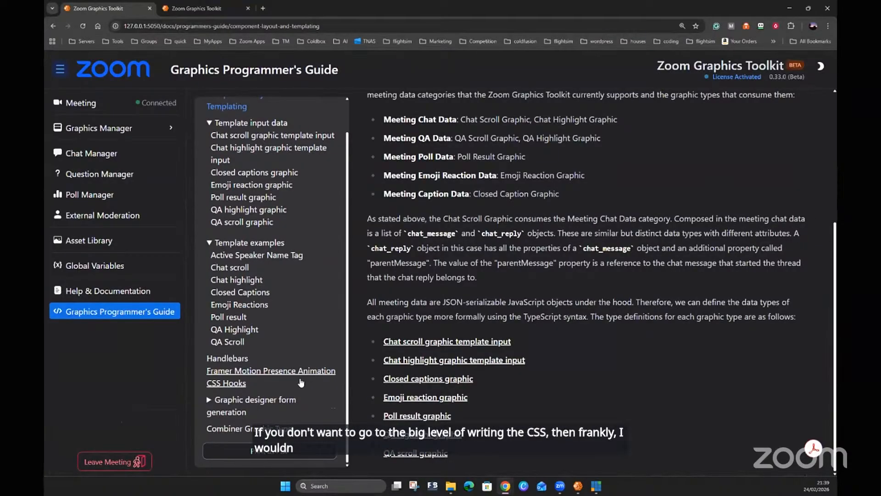
pyautogui.scroll(2, 299, 245)
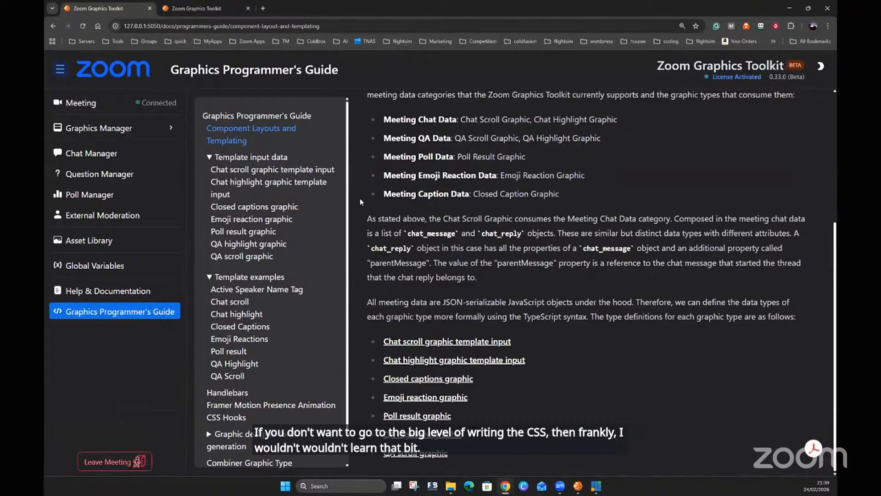
pyautogui.click(210, 157)
# Step: Return to the graphics list and open the chat highlight graphic's style settings for editing
pyautogui.click(128, 130)
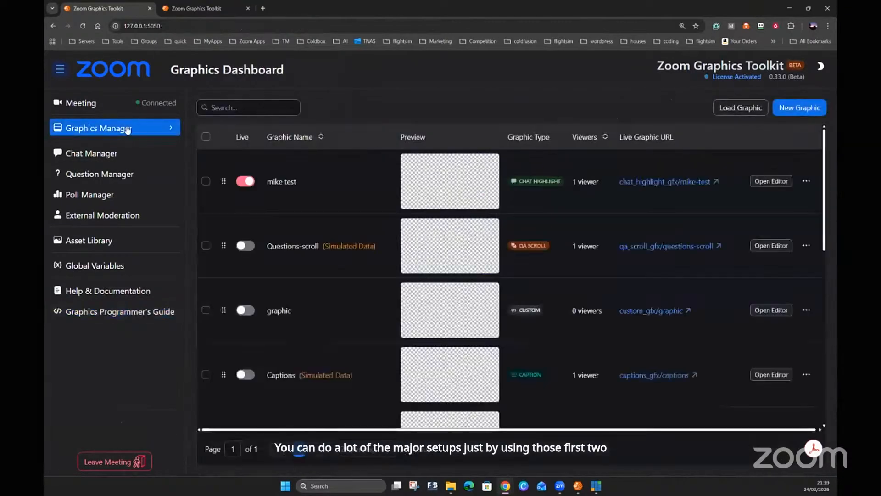
pyautogui.click(776, 181)
pyautogui.click(214, 102)
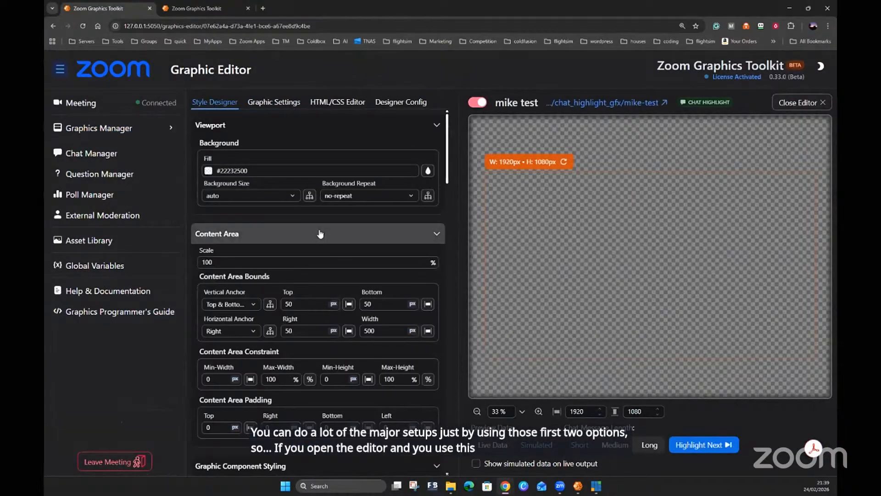
# Step: Examine the chat highlight graphic's content area, display name, quote container and backdrop styling settings
pyautogui.scroll(-3, 321, 233)
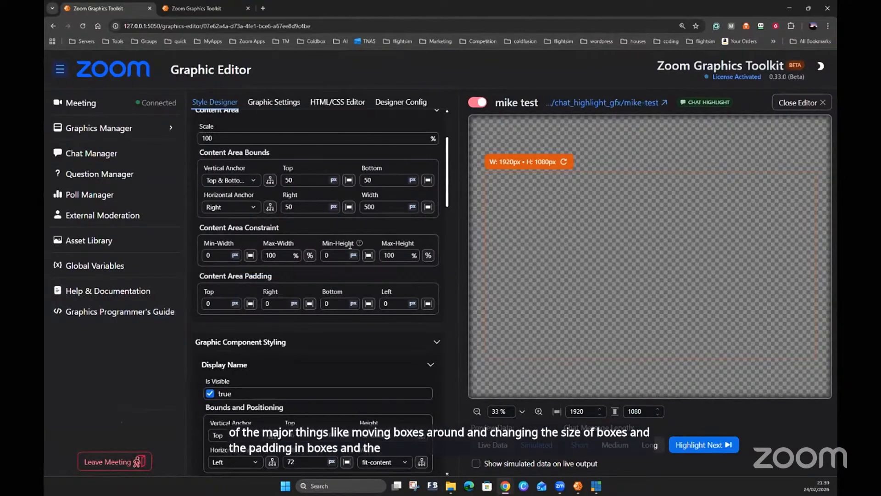
pyautogui.scroll(-8, 349, 245)
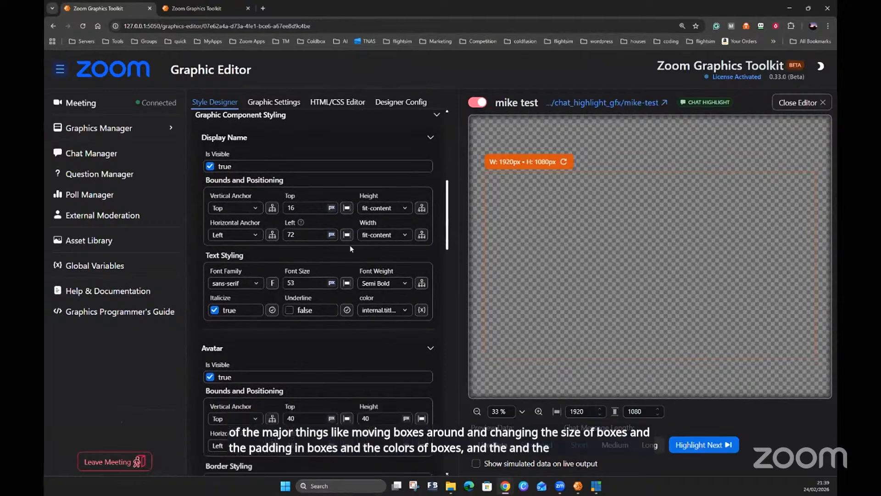
pyautogui.scroll(-12, 350, 245)
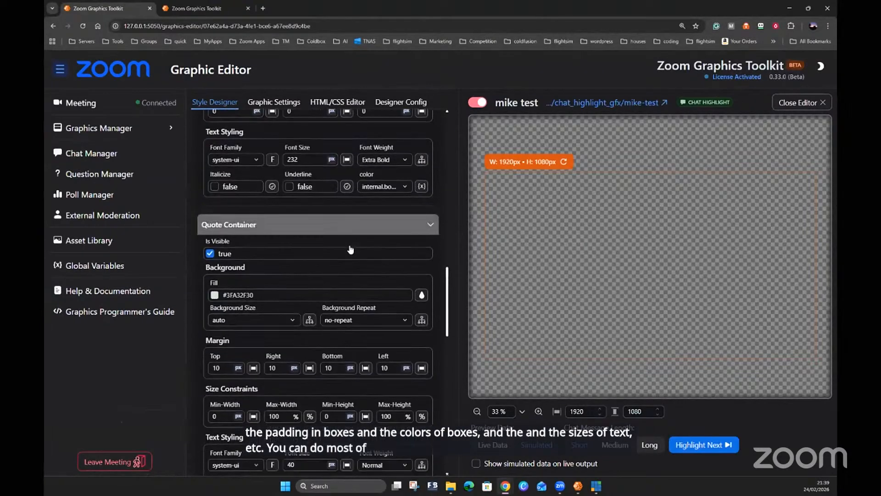
pyautogui.scroll(-12, 337, 230)
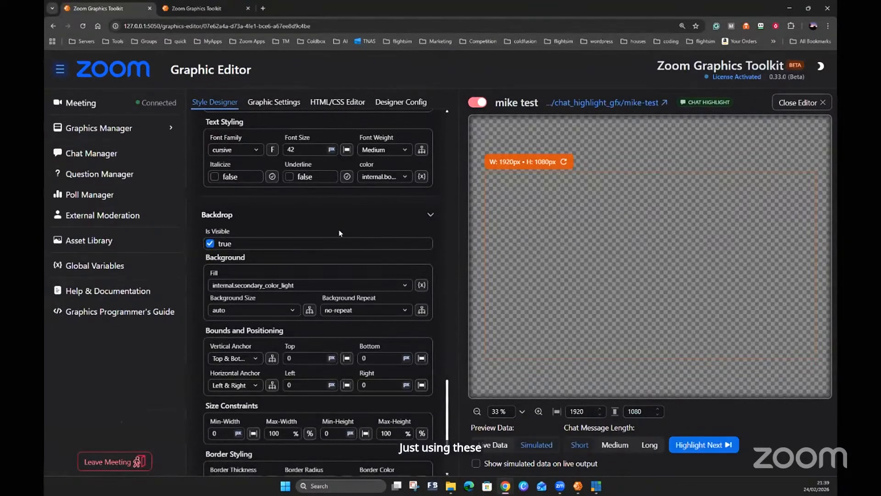
pyautogui.scroll(15, 340, 233)
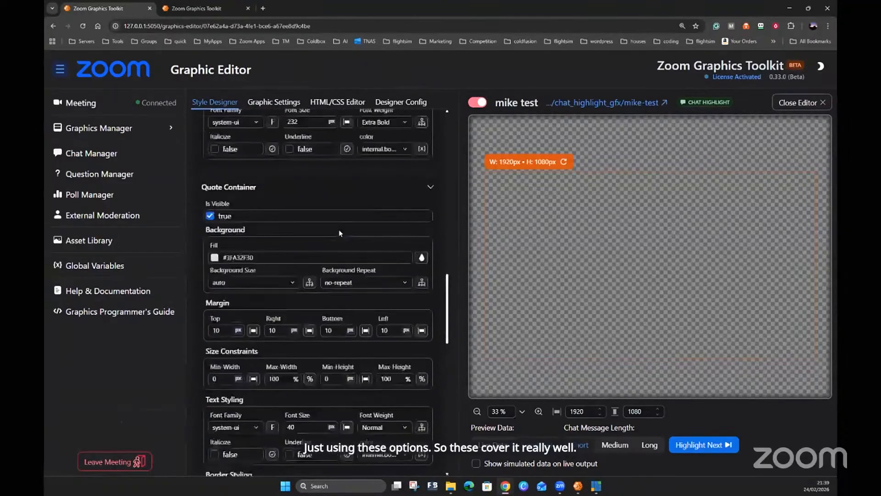
pyautogui.scroll(10, 339, 232)
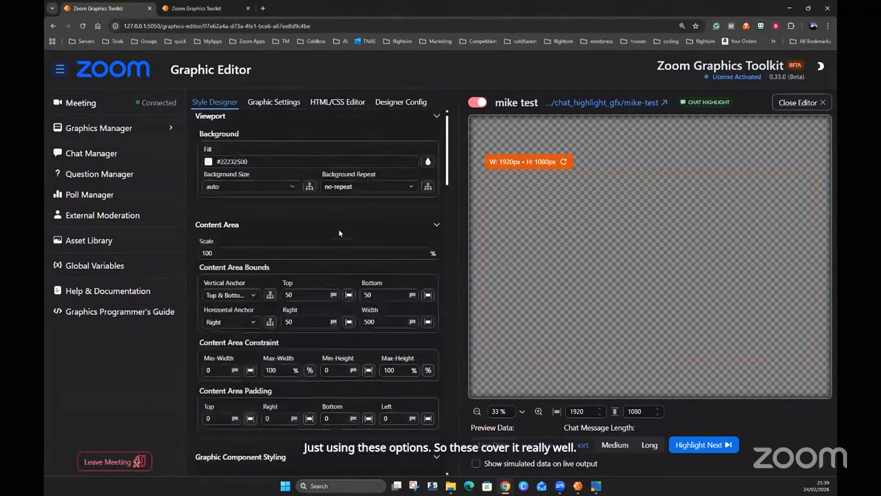
# Step: Check the chat highlight graphic's entrance and exit animation settings, and look through its chat_message HTML template and CSS styling code
pyautogui.click(284, 104)
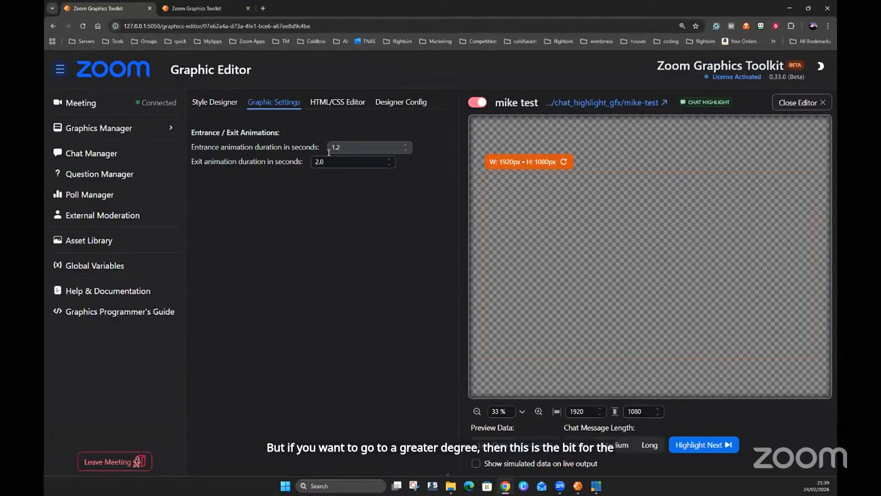
pyautogui.click(328, 103)
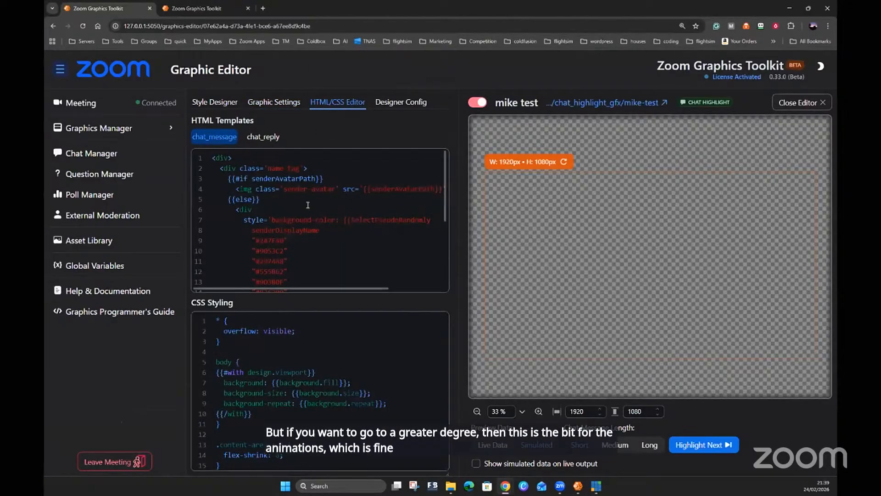
pyautogui.scroll(-4, 325, 315)
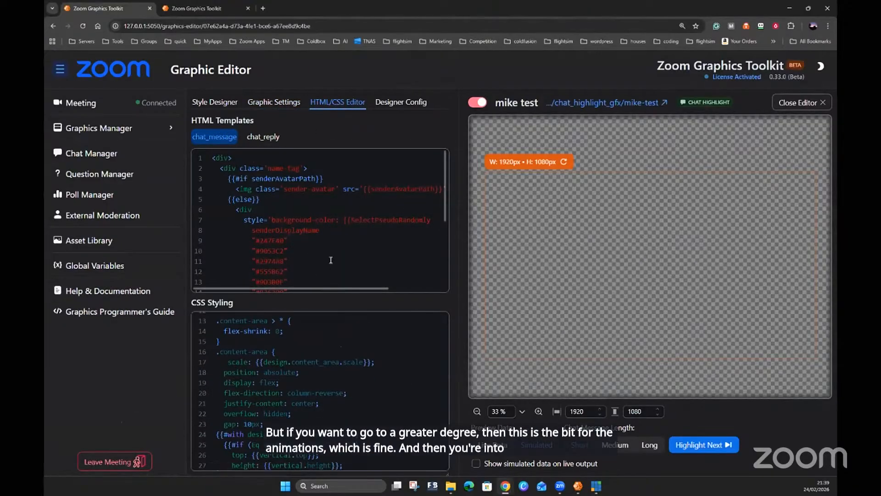
pyautogui.scroll(-3, 330, 257)
pyautogui.scroll(-1, 331, 260)
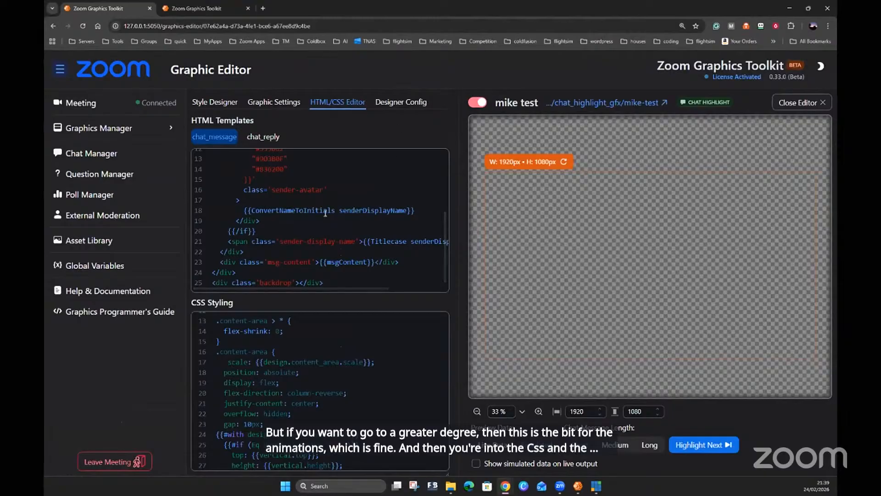
pyautogui.scroll(4, 279, 318)
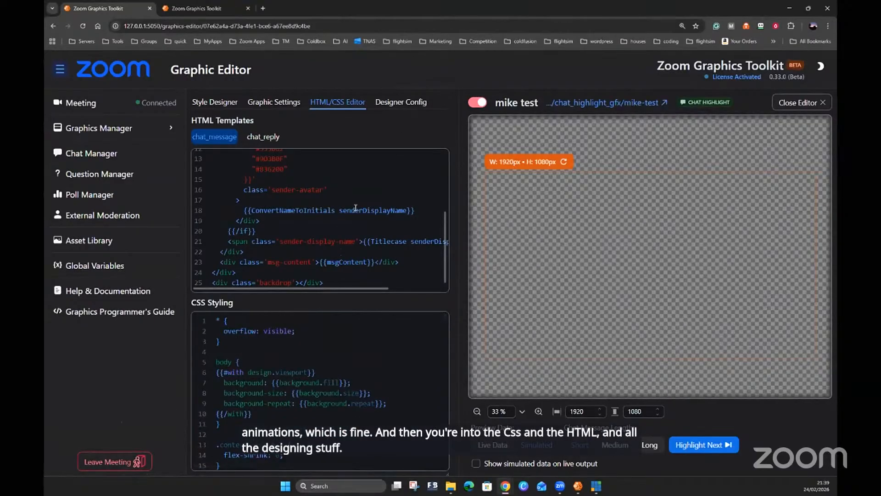
# Step: Close the chat highlight graphic's editor and change the default global variable primary_color to green #46D223FF
pyautogui.scroll(4, 321, 221)
pyautogui.click(782, 104)
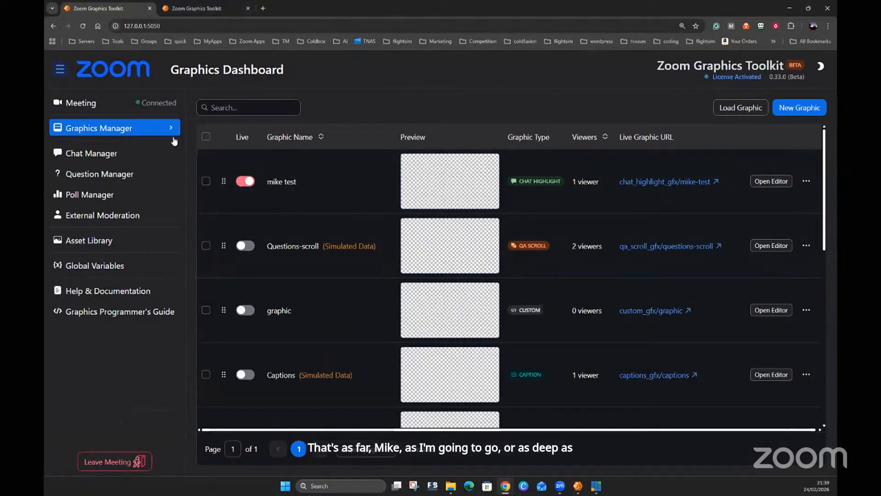
pyautogui.click(85, 269)
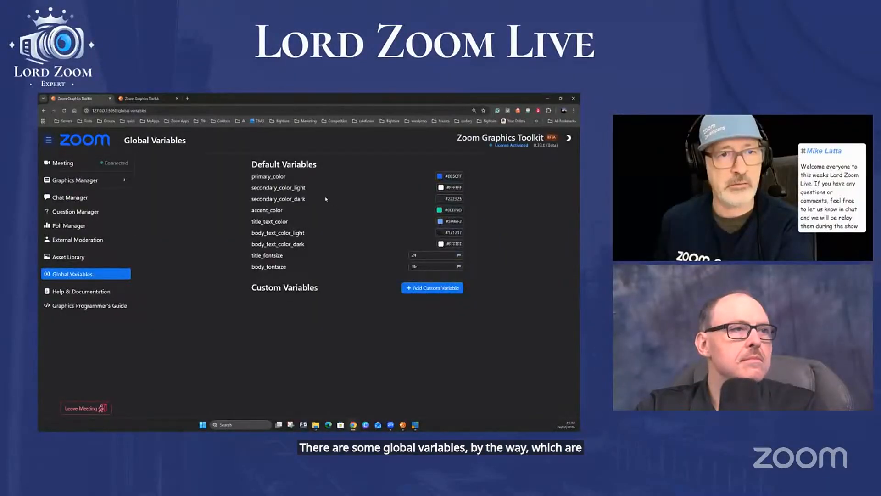
pyautogui.click(440, 176)
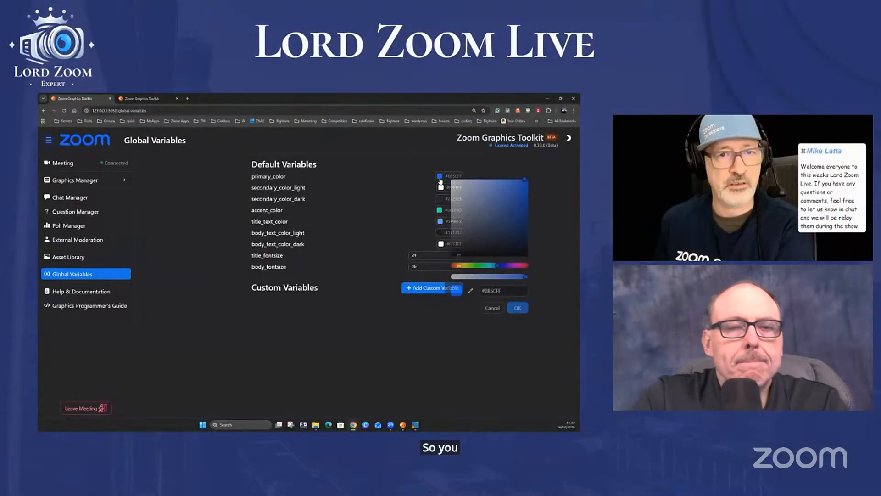
pyautogui.click(474, 266)
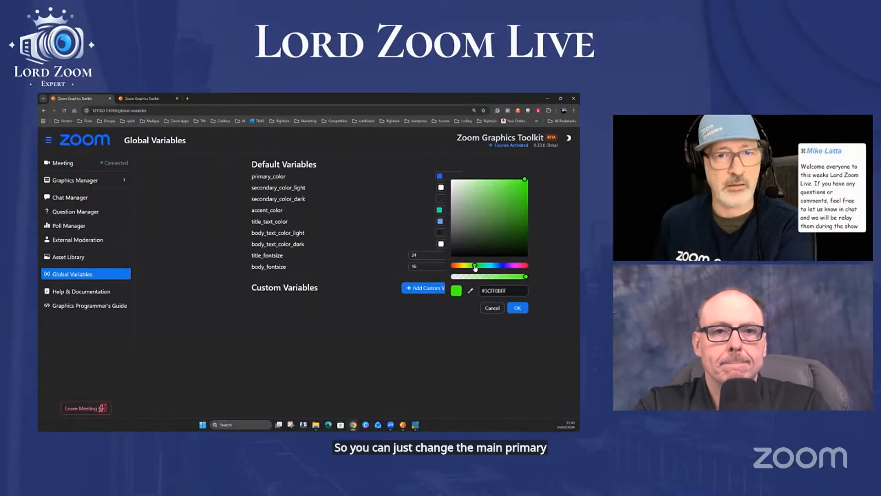
pyautogui.click(515, 192)
pyautogui.click(518, 308)
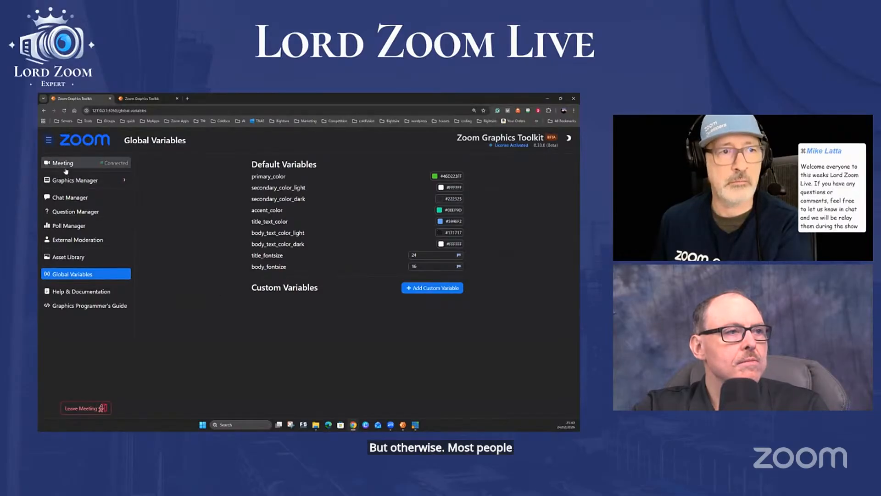
# Step: In the meeting chats, switch the live highlight between the 8:44 PM "Who is ready" message, the favorited welcome message and the 8:59 PM welcome message
pyautogui.click(65, 198)
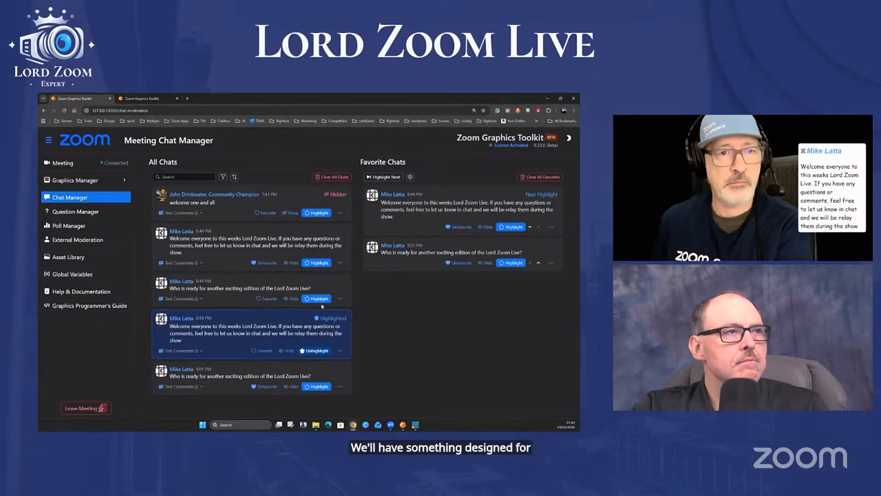
pyautogui.click(319, 303)
pyautogui.click(507, 227)
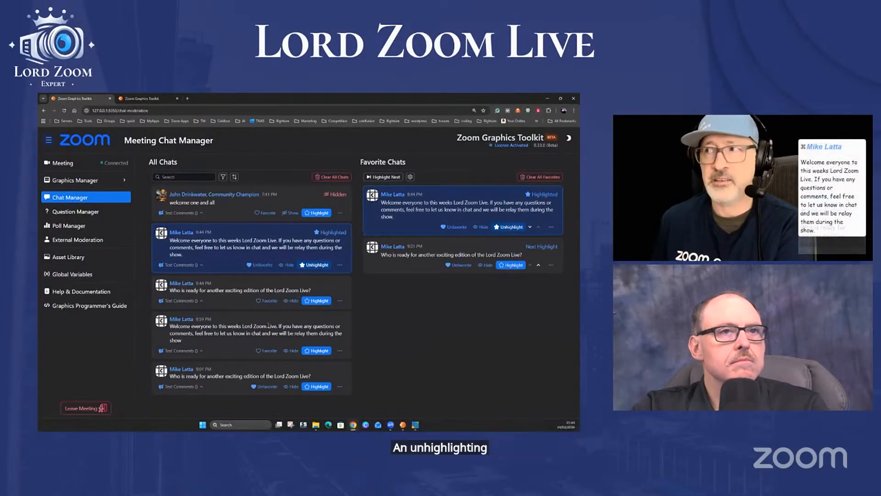
pyautogui.click(317, 351)
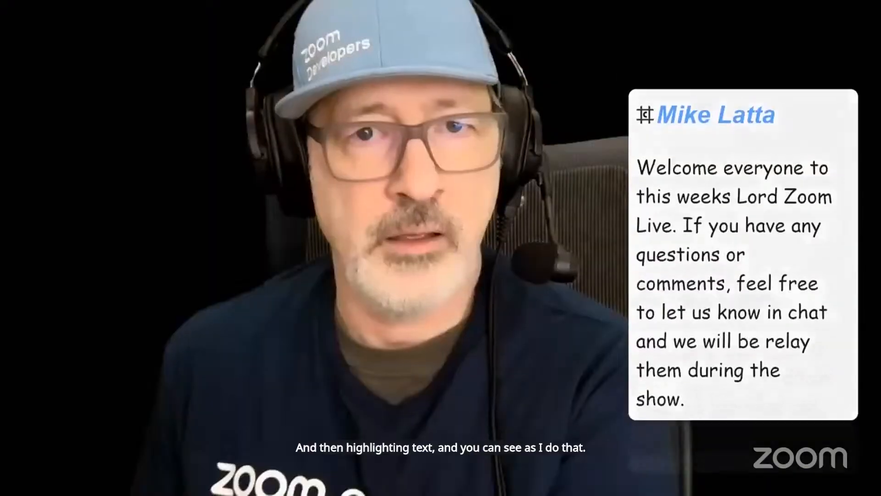